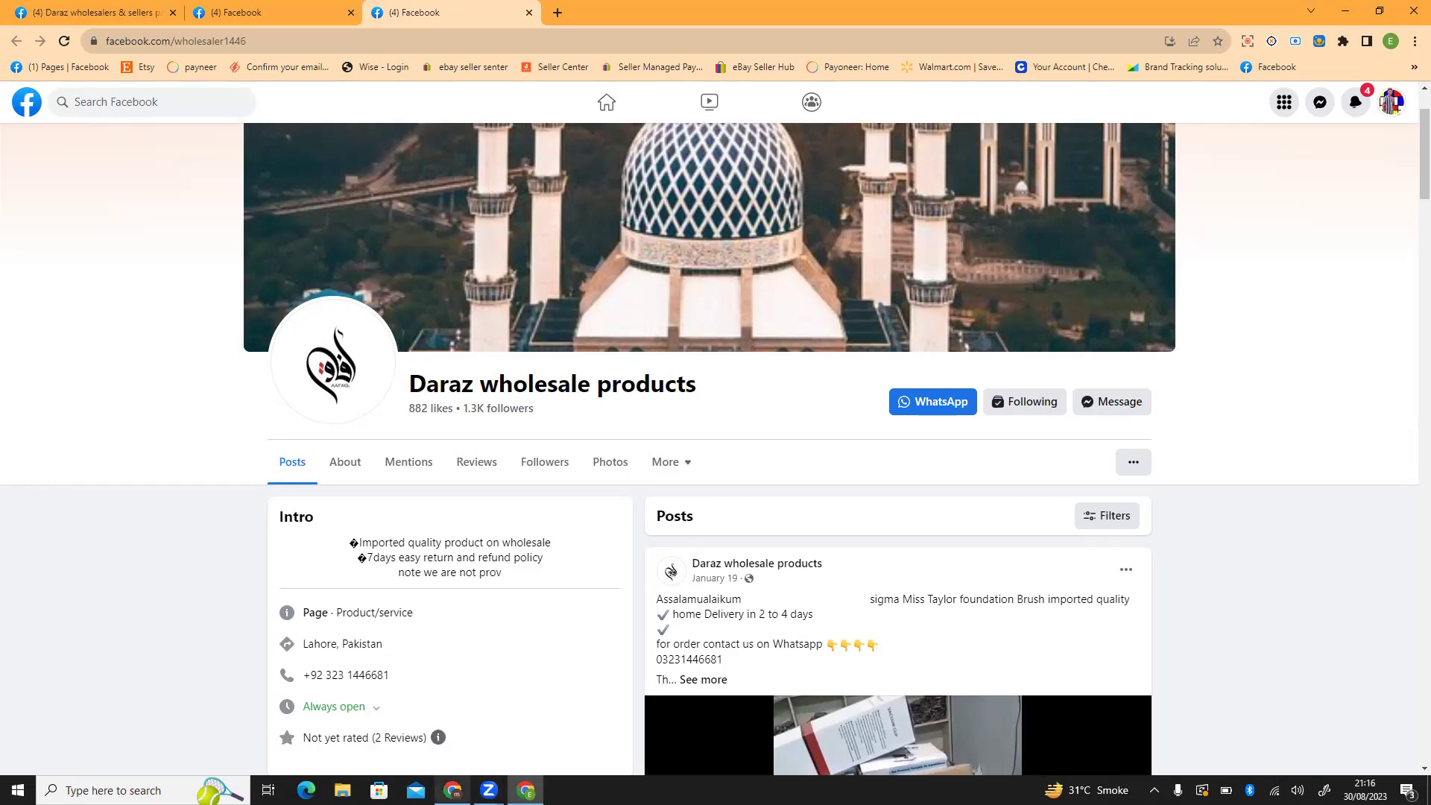
pyautogui.click(453, 790)
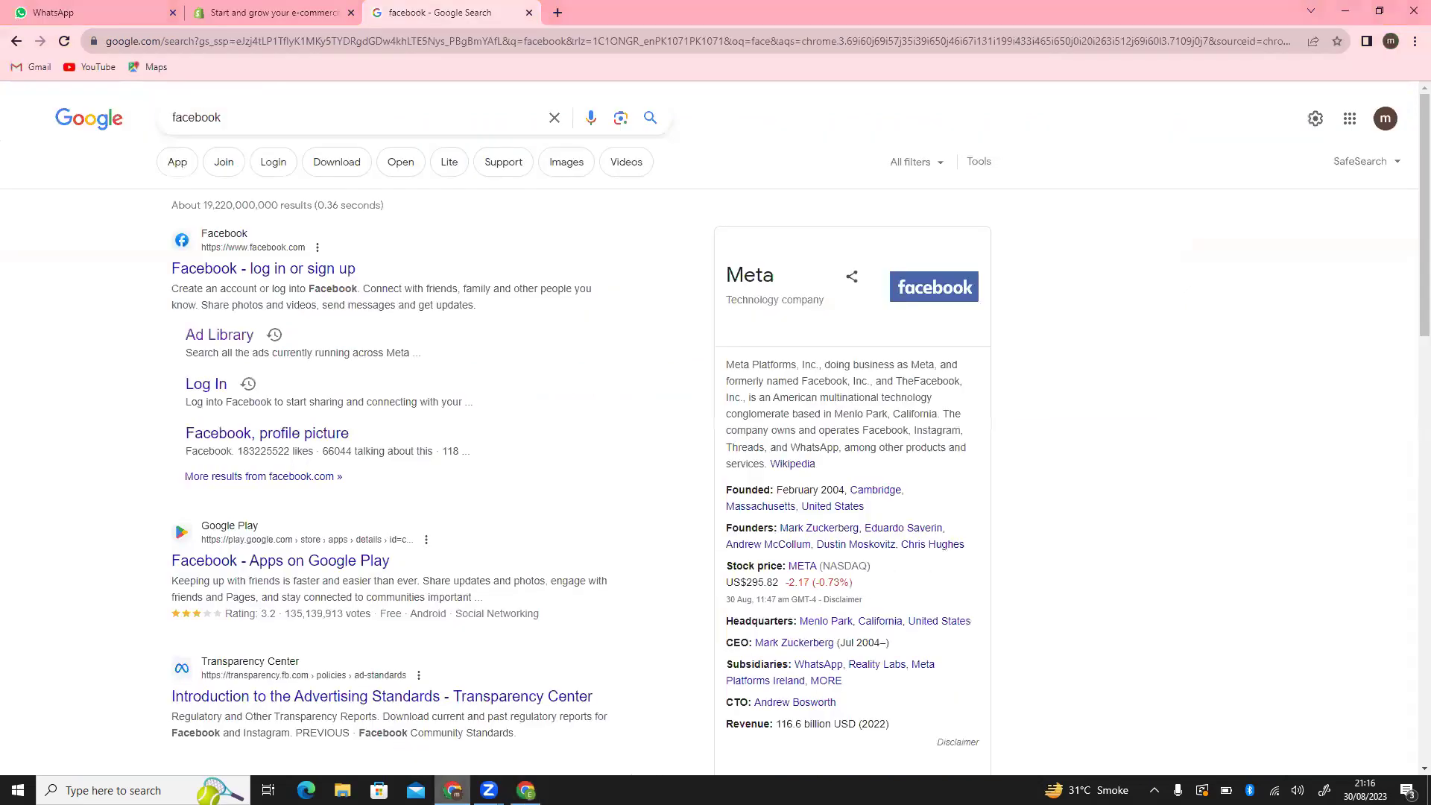
pyautogui.hotkey('alt', 'Tab')
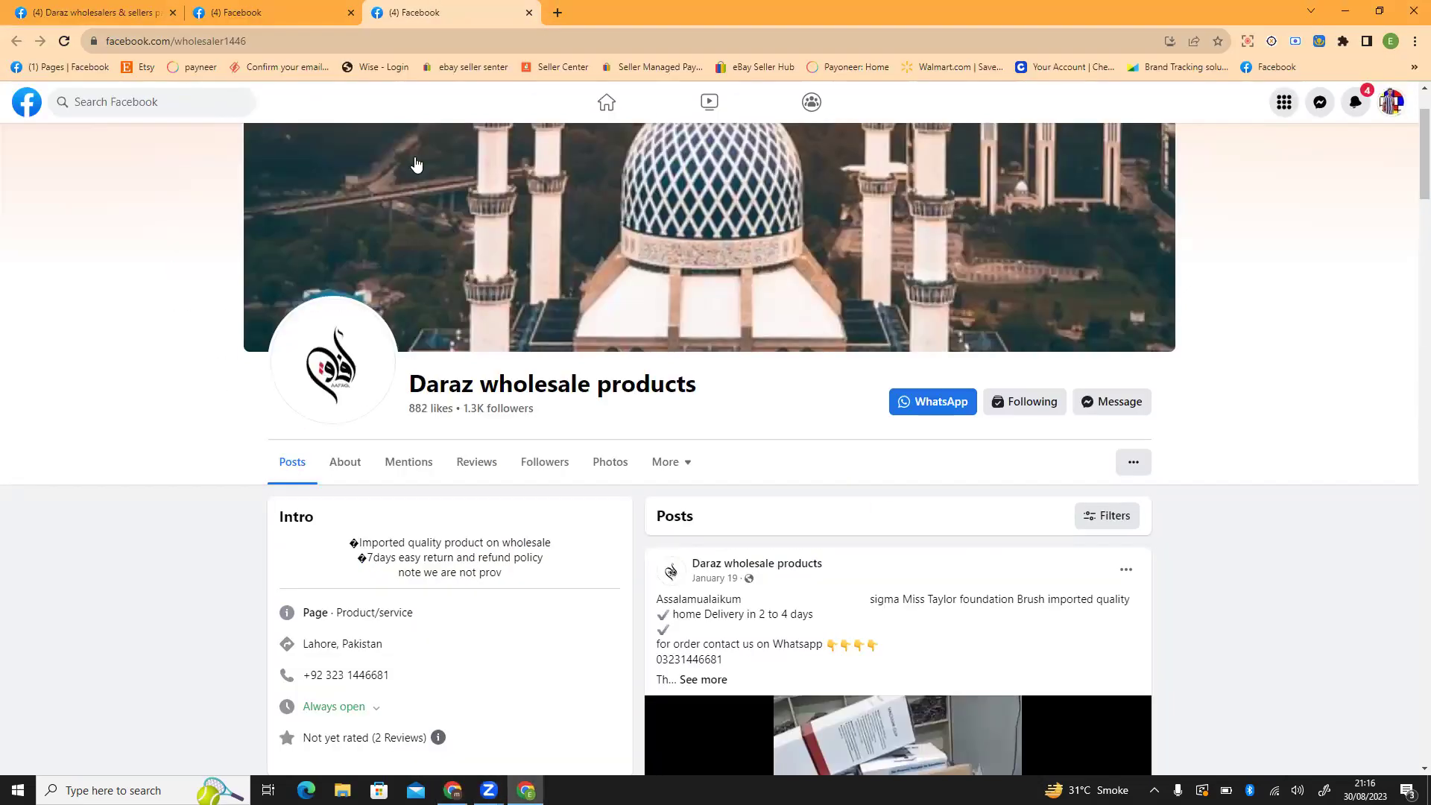
pyautogui.click(558, 13)
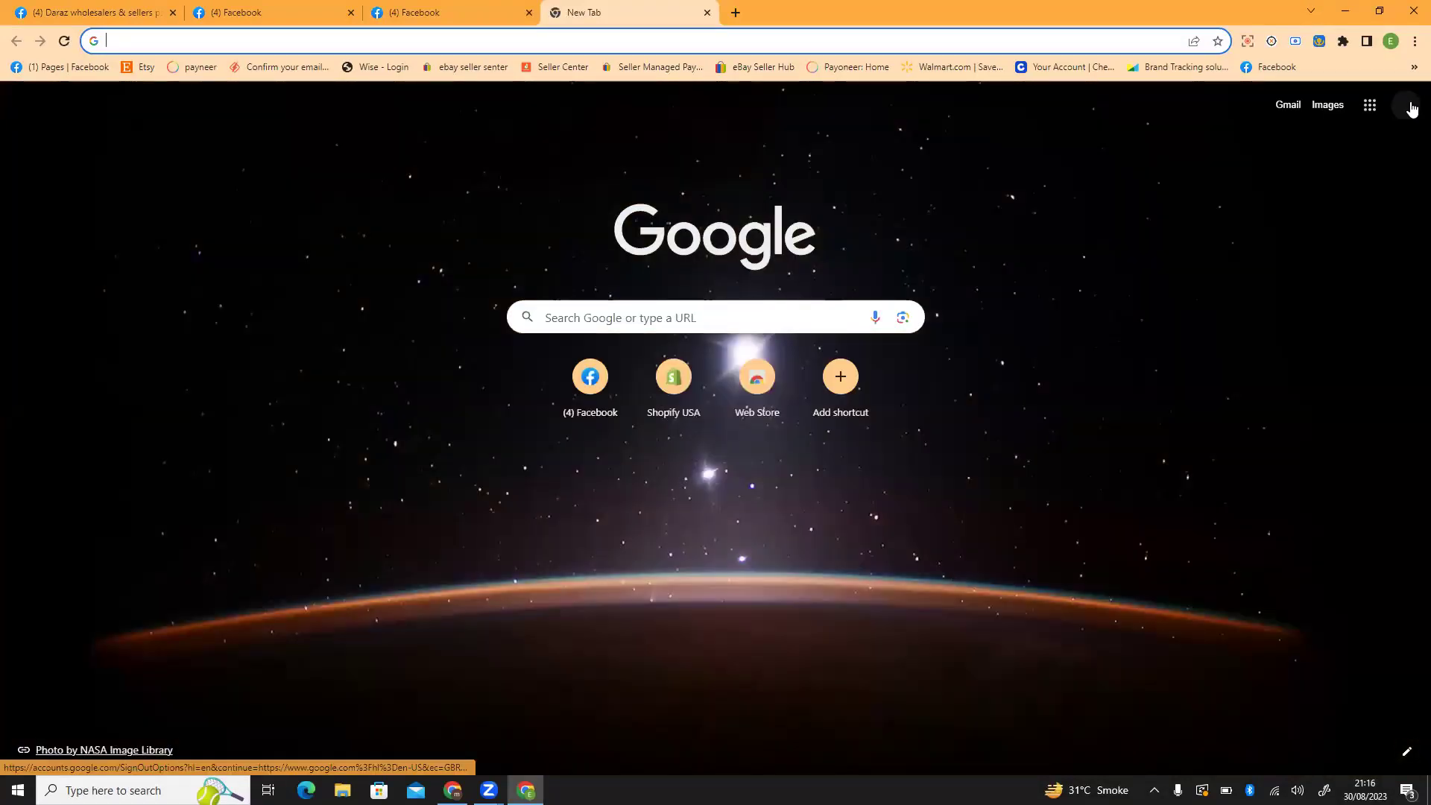
pyautogui.click(1404, 105)
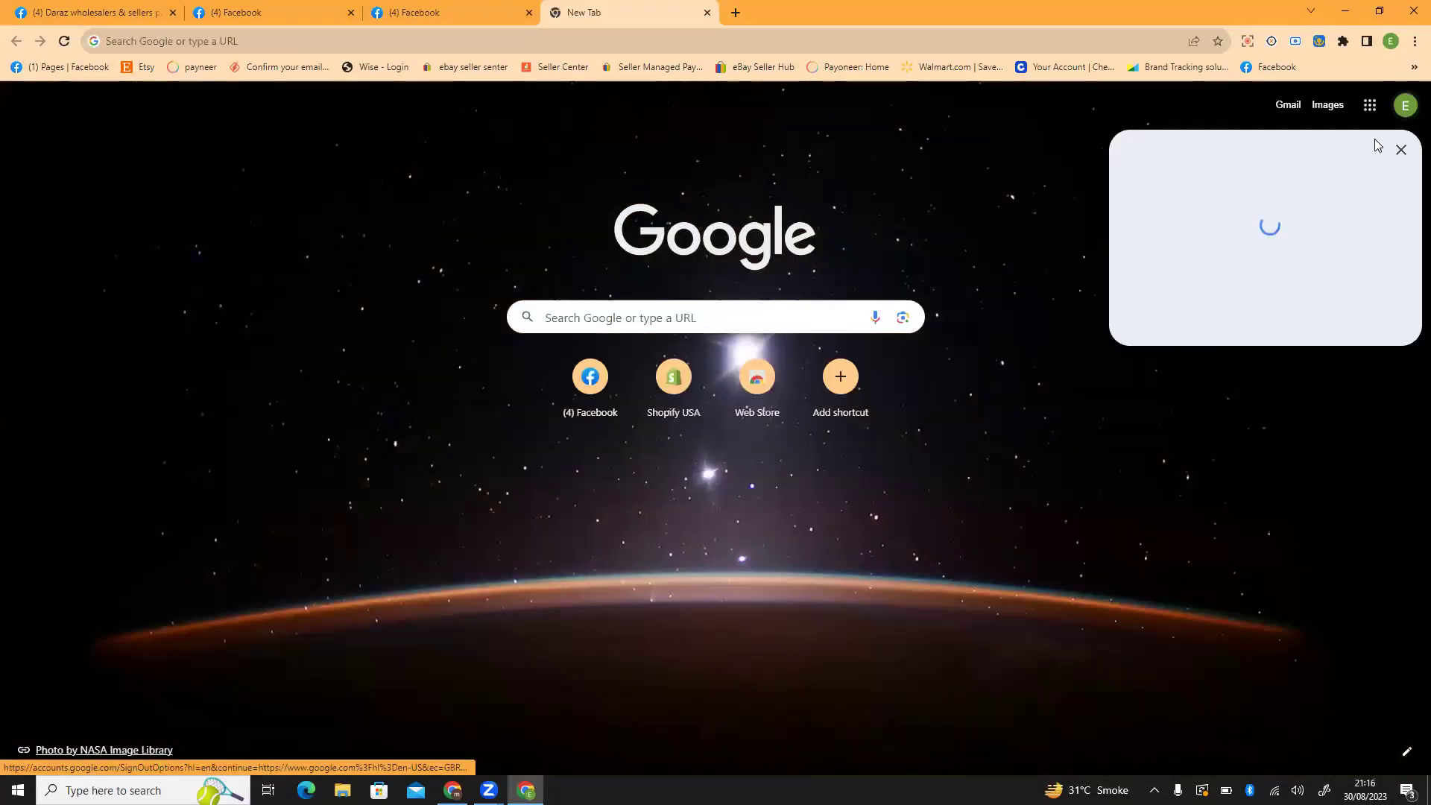
pyautogui.click(1391, 41)
pyautogui.click(1379, 57)
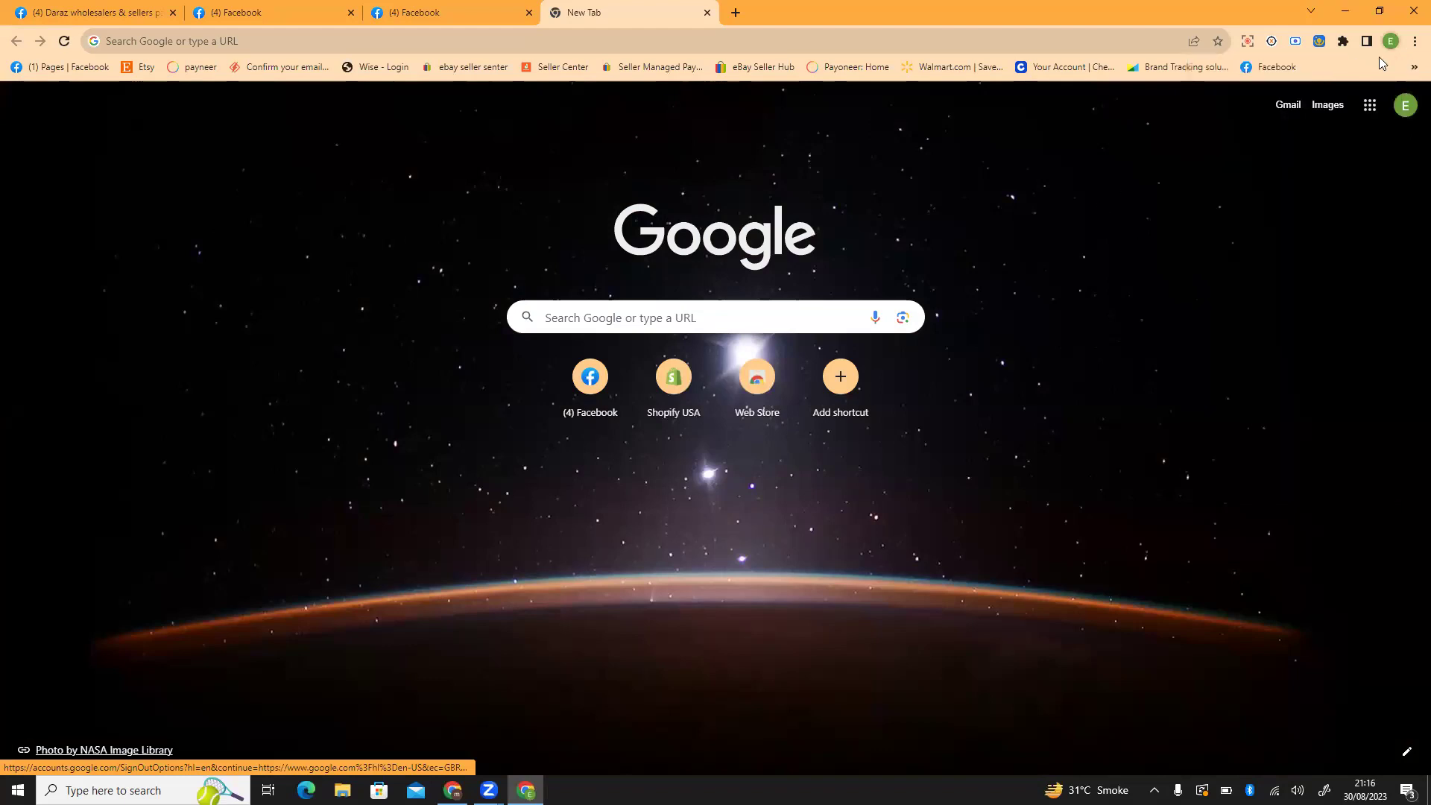
pyautogui.click(1413, 67)
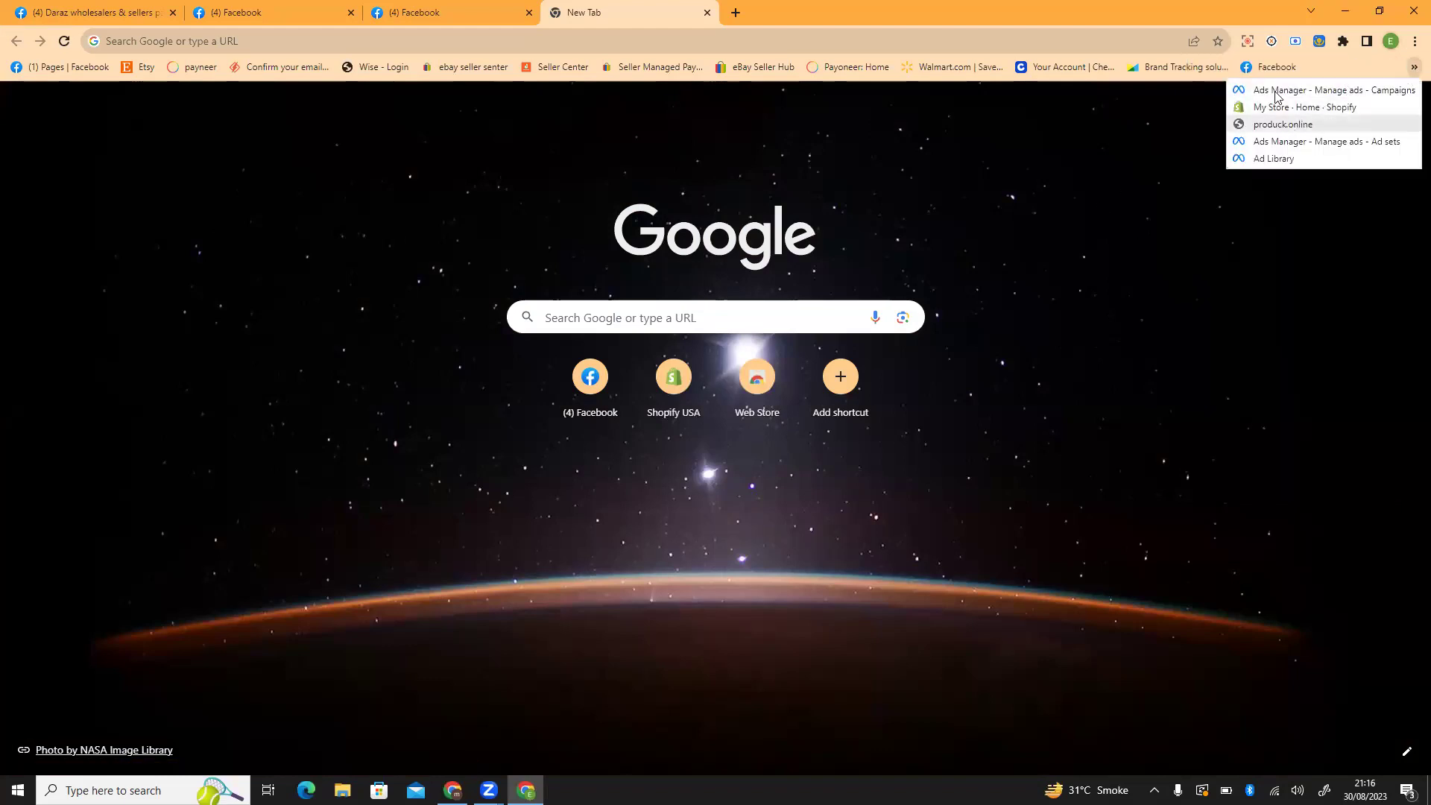
pyautogui.click(1187, 123)
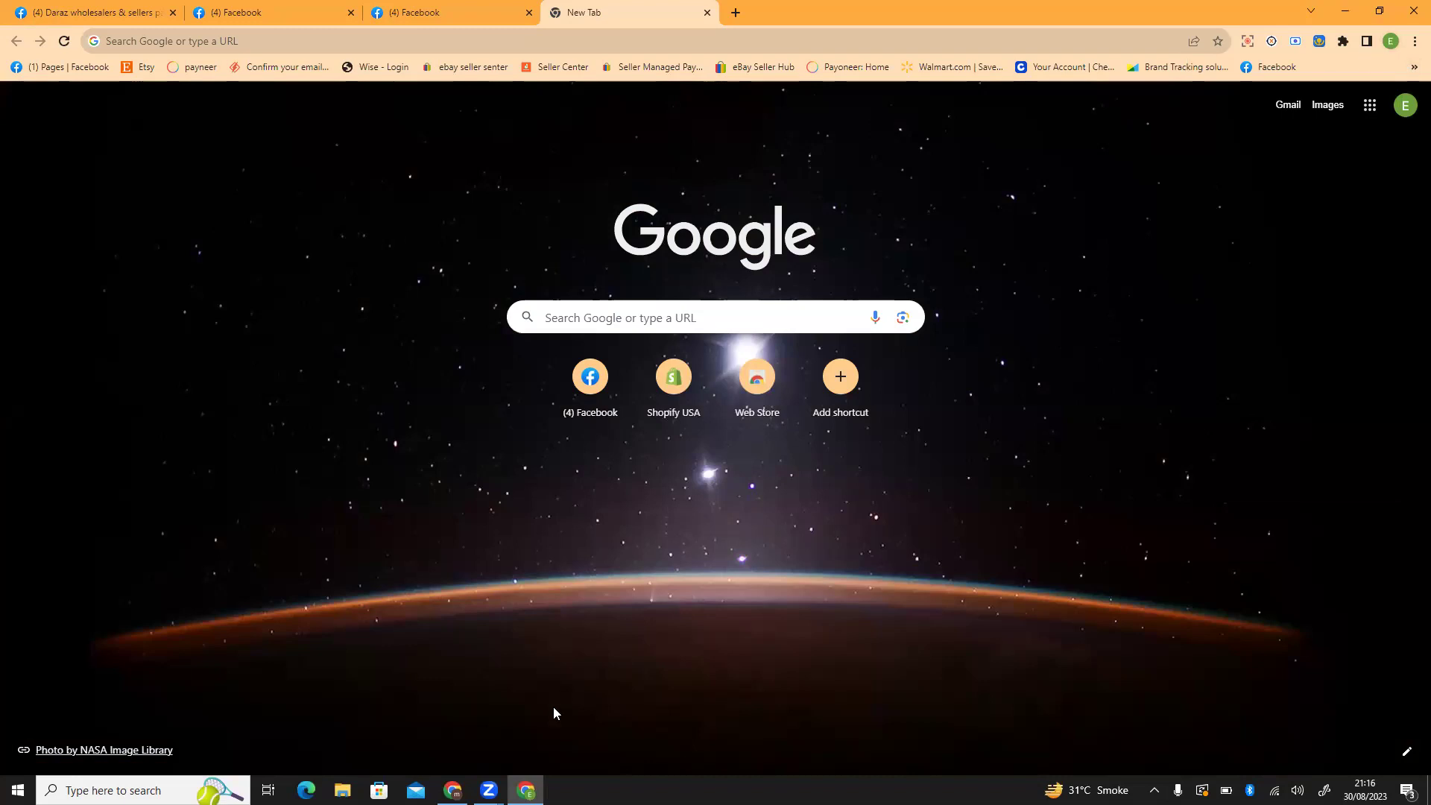
pyautogui.click(452, 790)
pyautogui.hotkey('alt', 'Tab')
# Switch to the enabler browser profile and log in to Facebook through the bookmarked Ads Manager page
pyautogui.click(1391, 41)
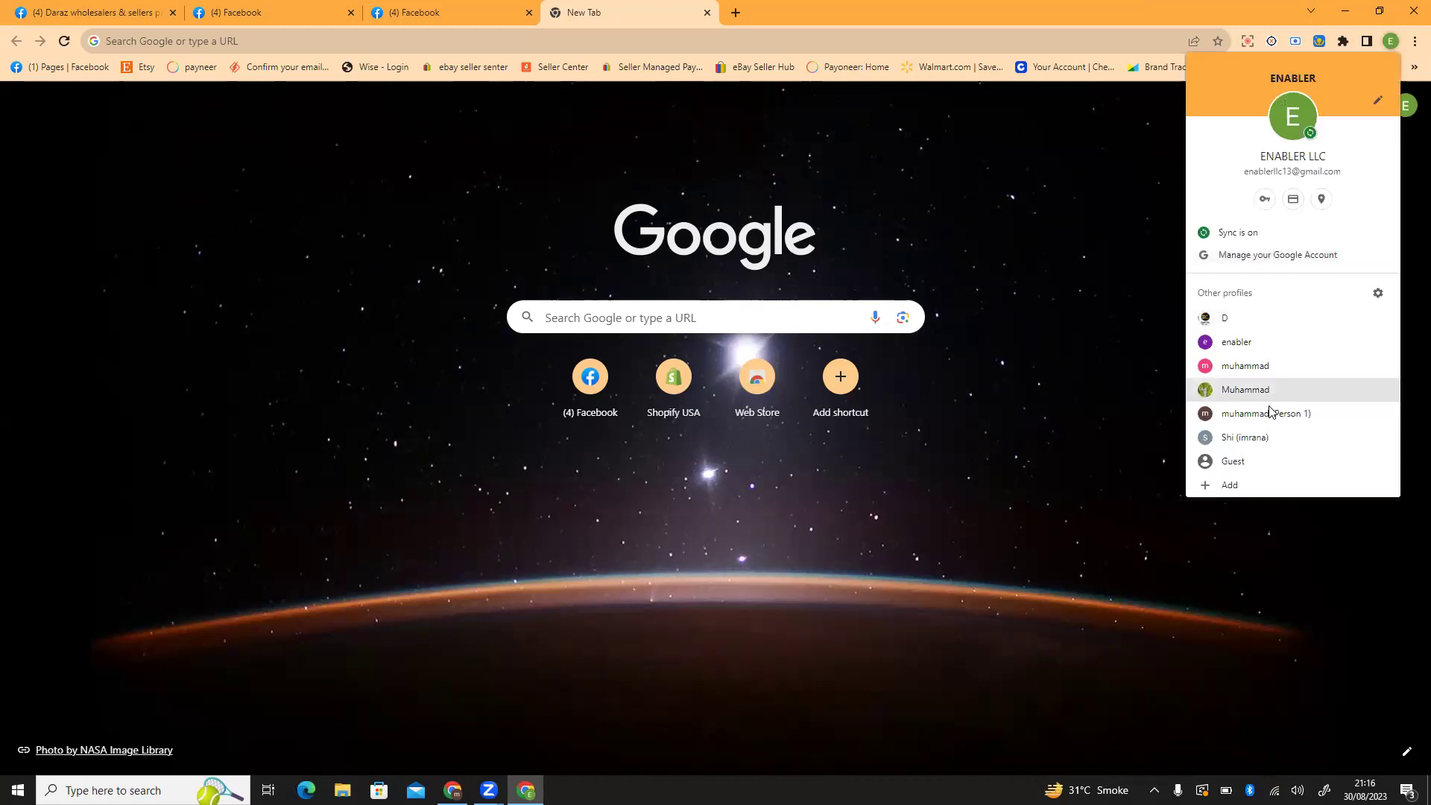
pyautogui.click(1258, 343)
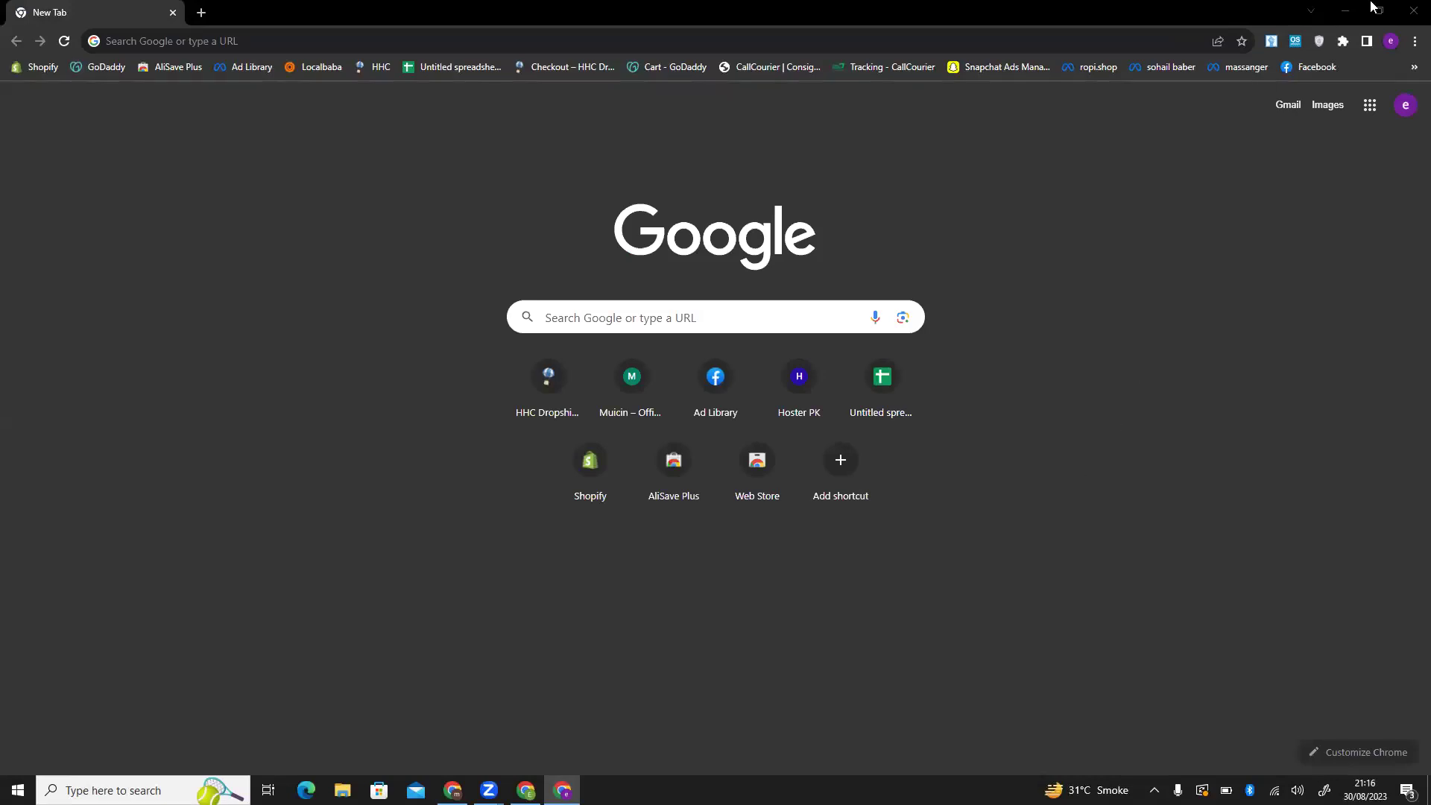
pyautogui.click(1413, 67)
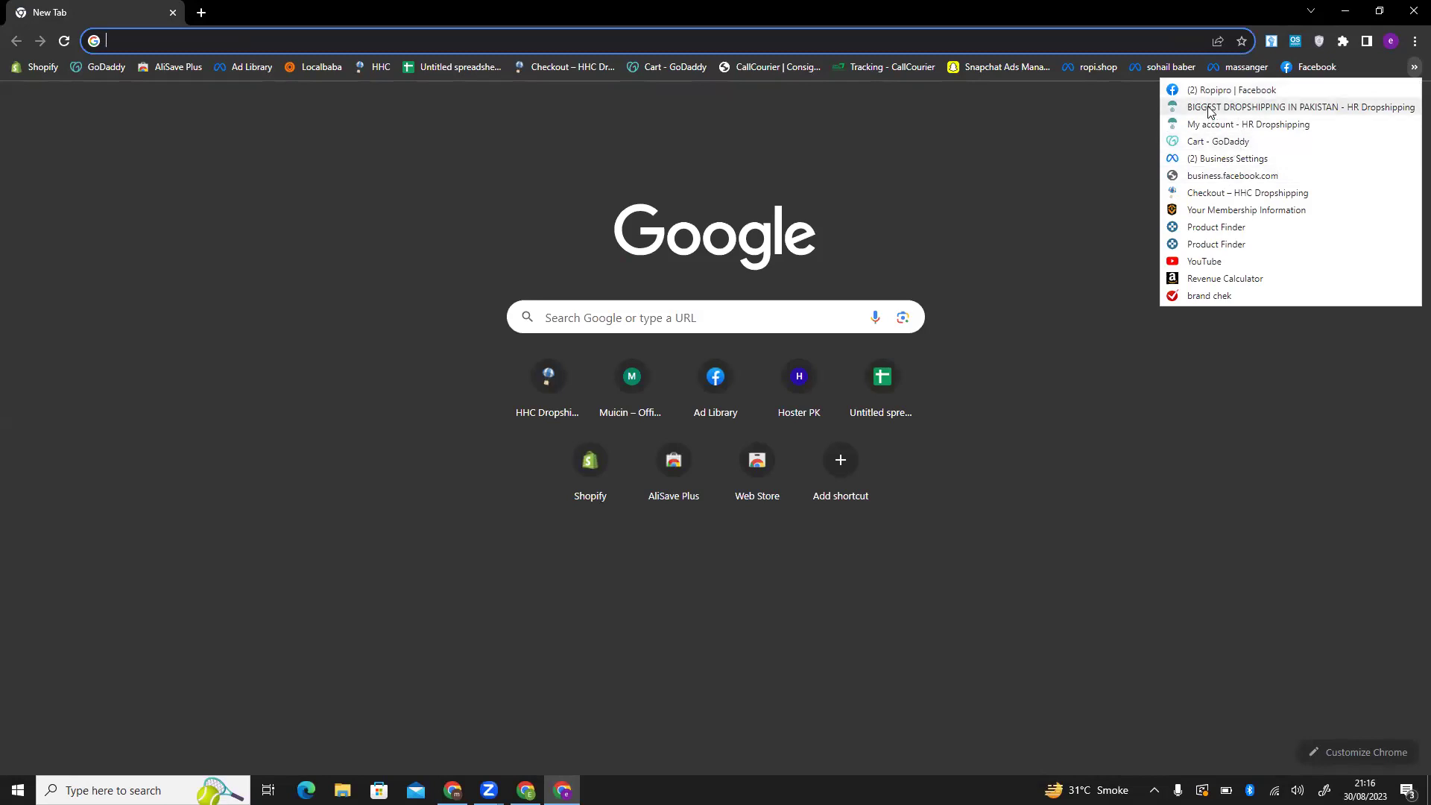
pyautogui.click(1157, 68)
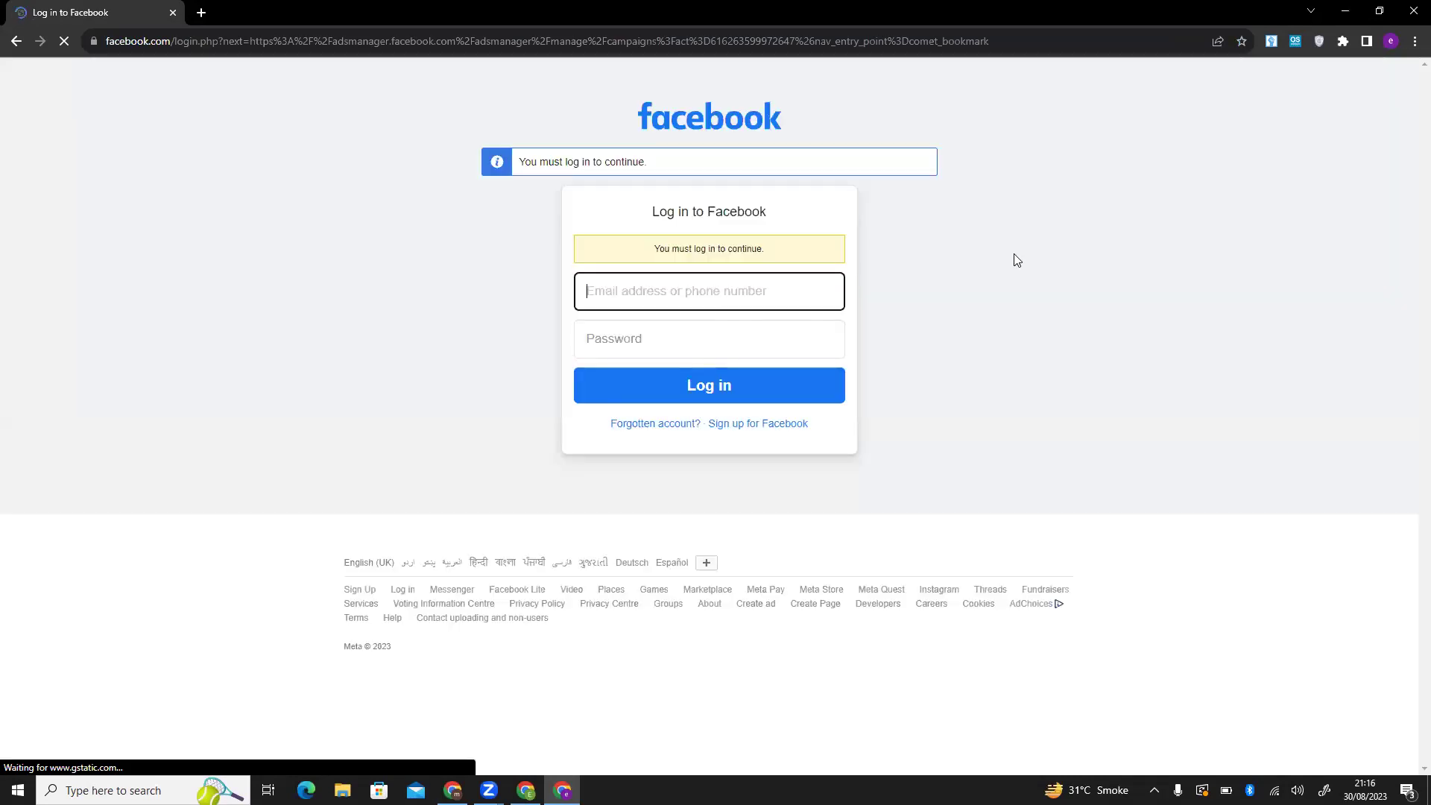
pyautogui.click(715, 387)
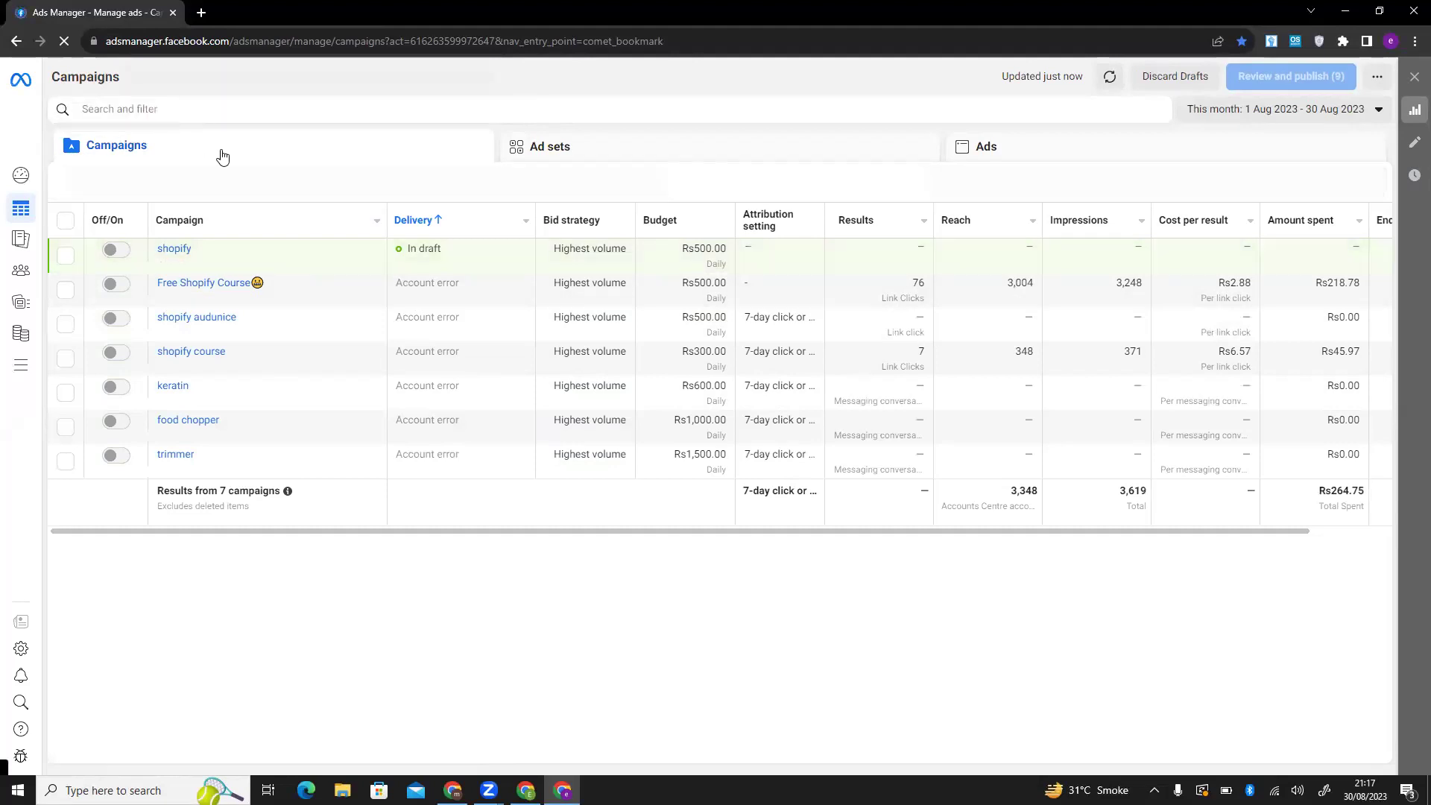
pyautogui.moveTo(793, 529); pyautogui.dragTo(664, 530)
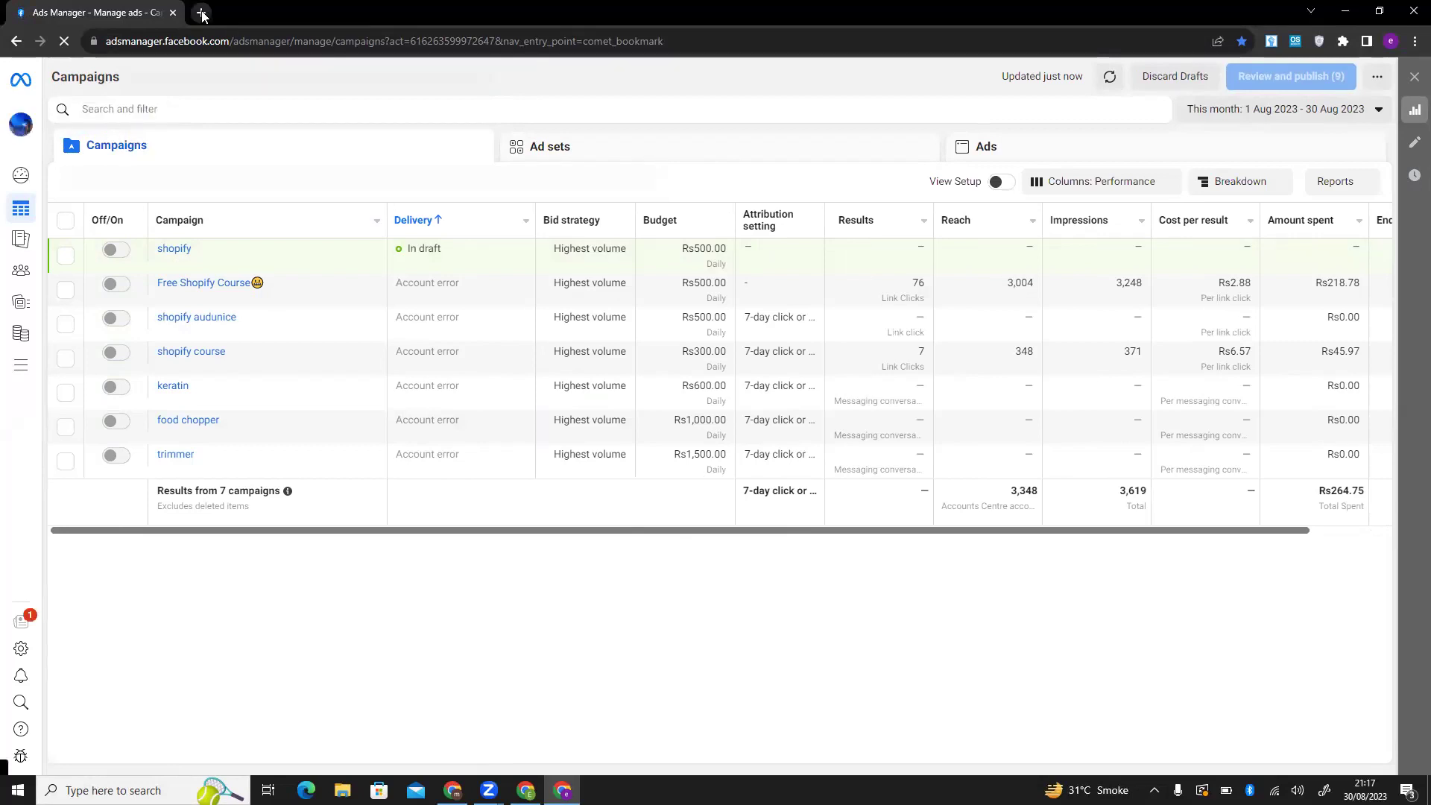
pyautogui.click(194, 85)
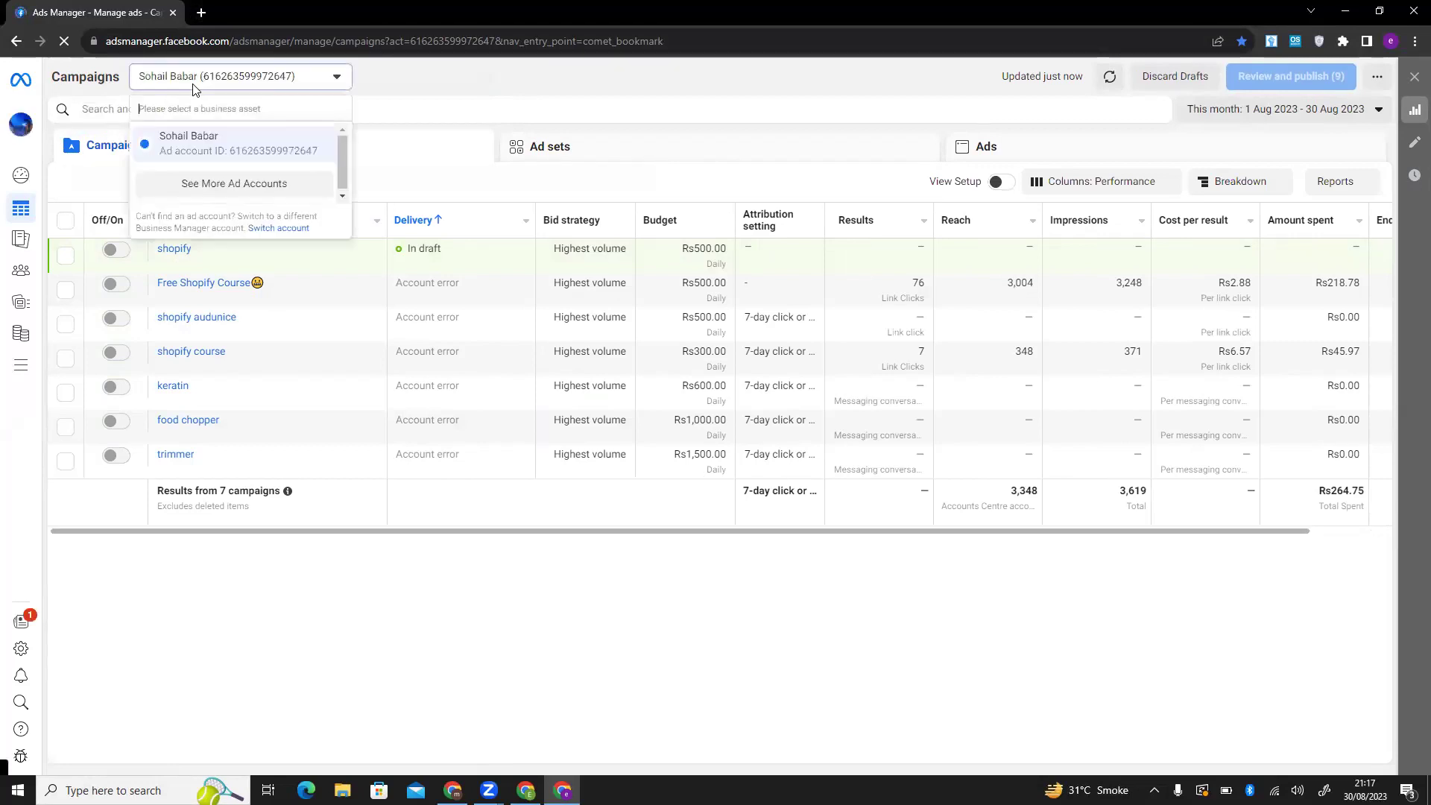
pyautogui.click(200, 12)
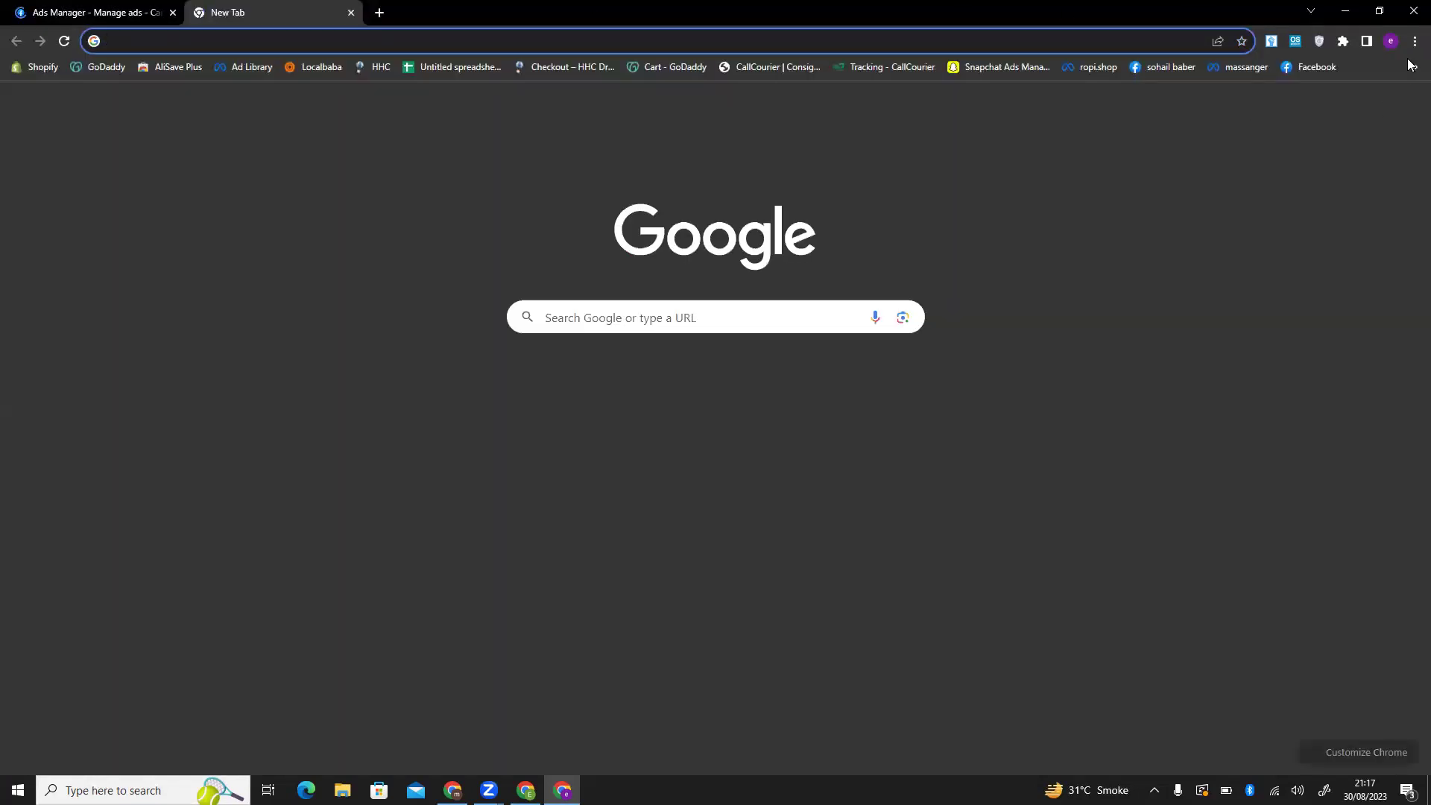
pyautogui.click(1391, 41)
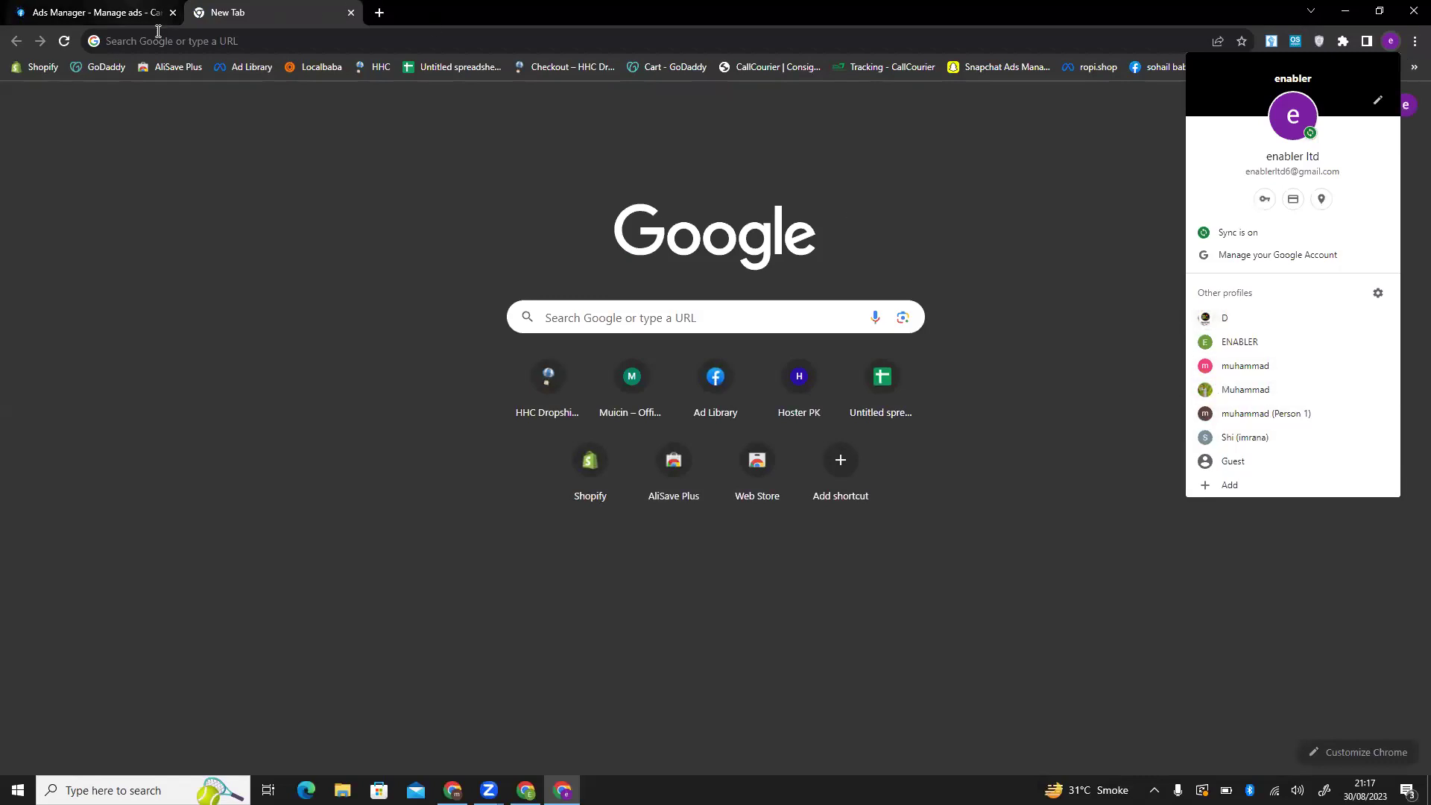
pyautogui.hotkey('ctrl', 'Tab')
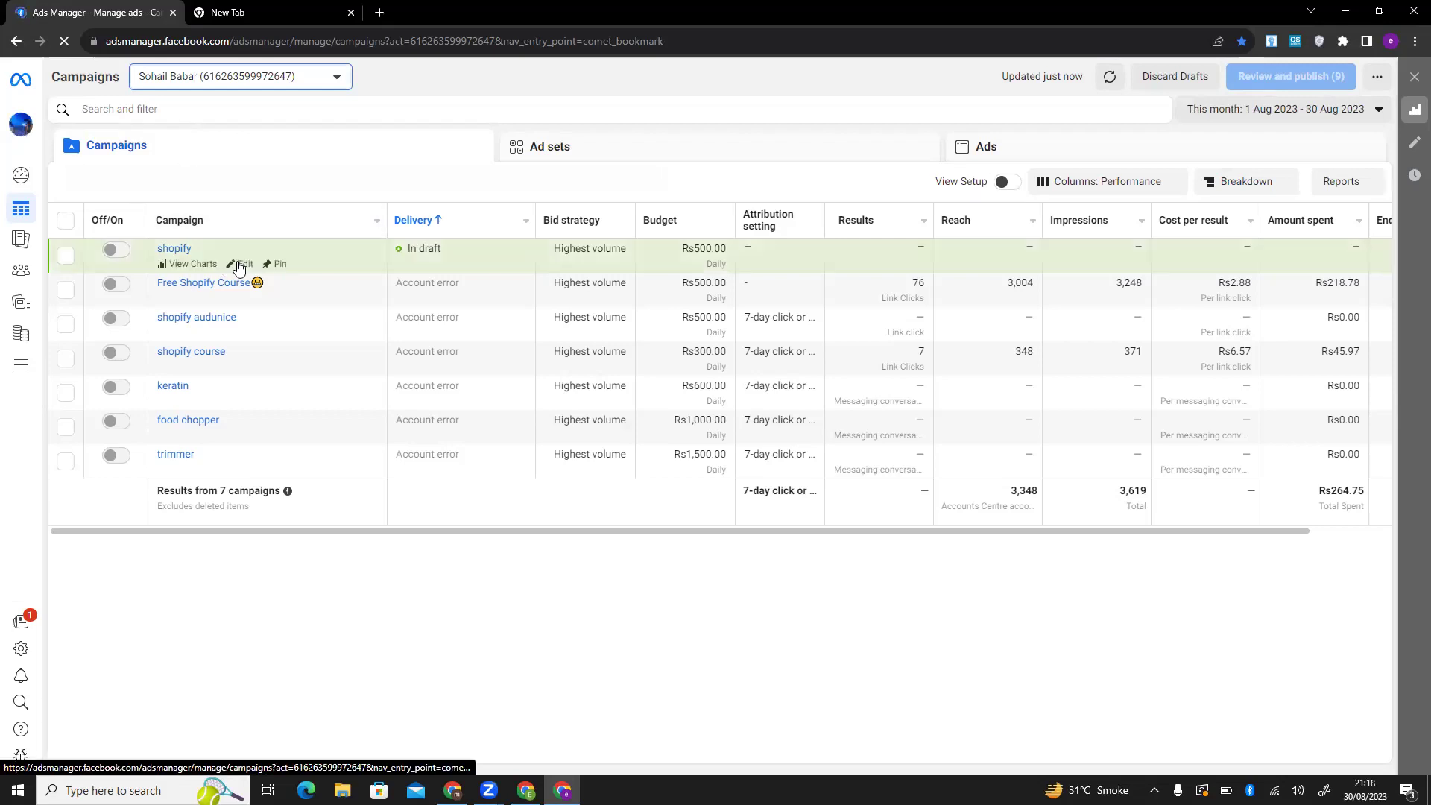
pyautogui.click(242, 265)
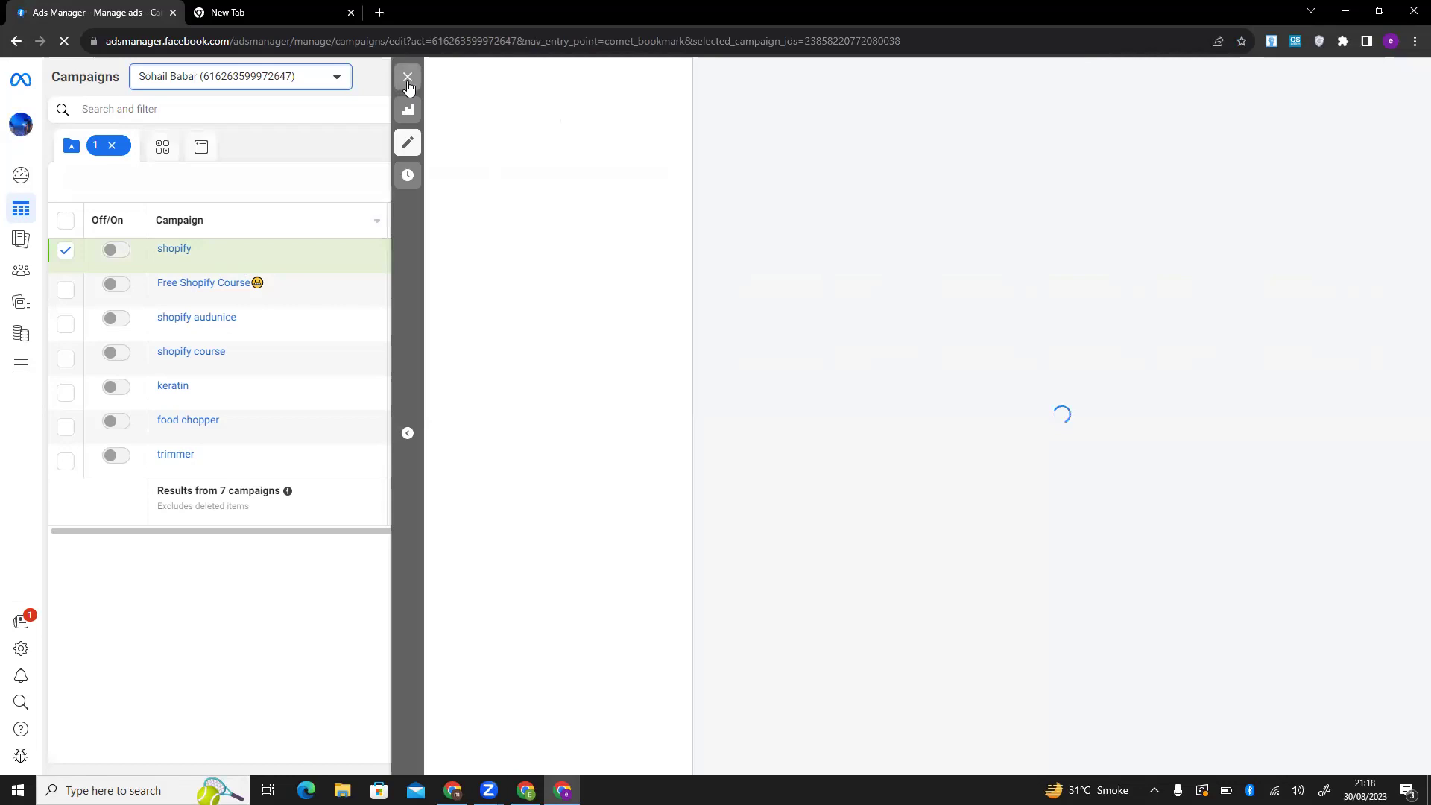
pyautogui.click(281, 13)
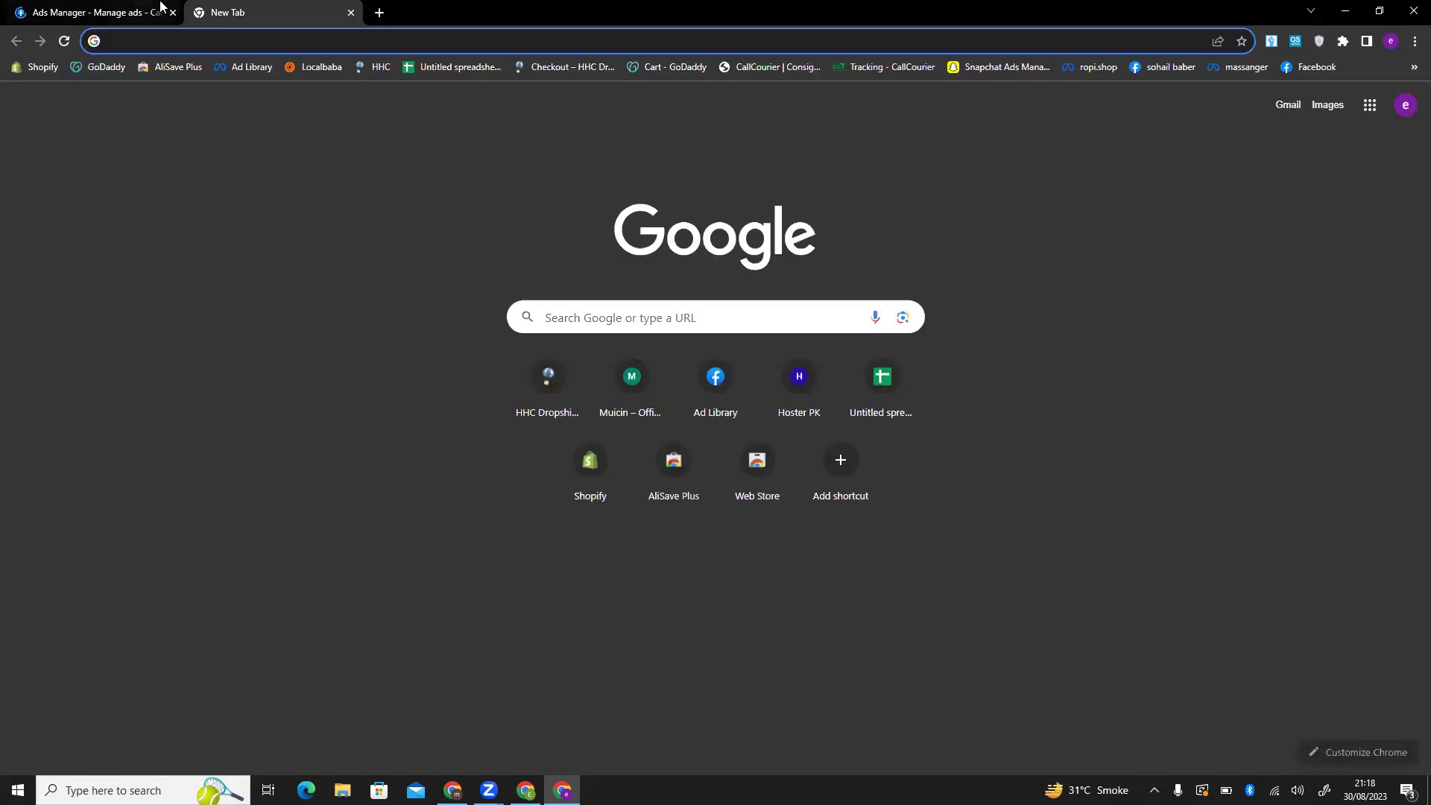
pyautogui.hotkey('ctrl', 'shift', 'Tab')
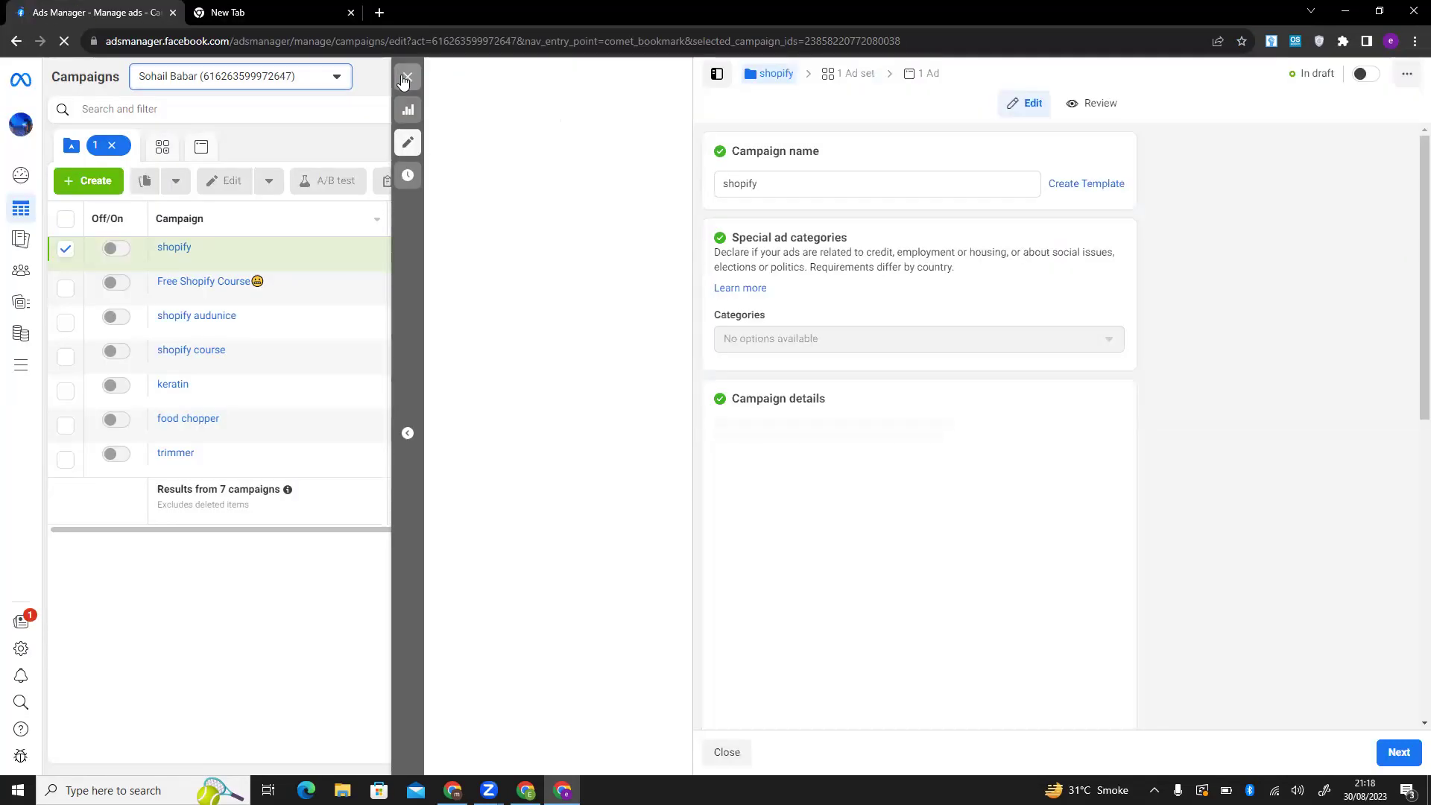
pyautogui.click(405, 78)
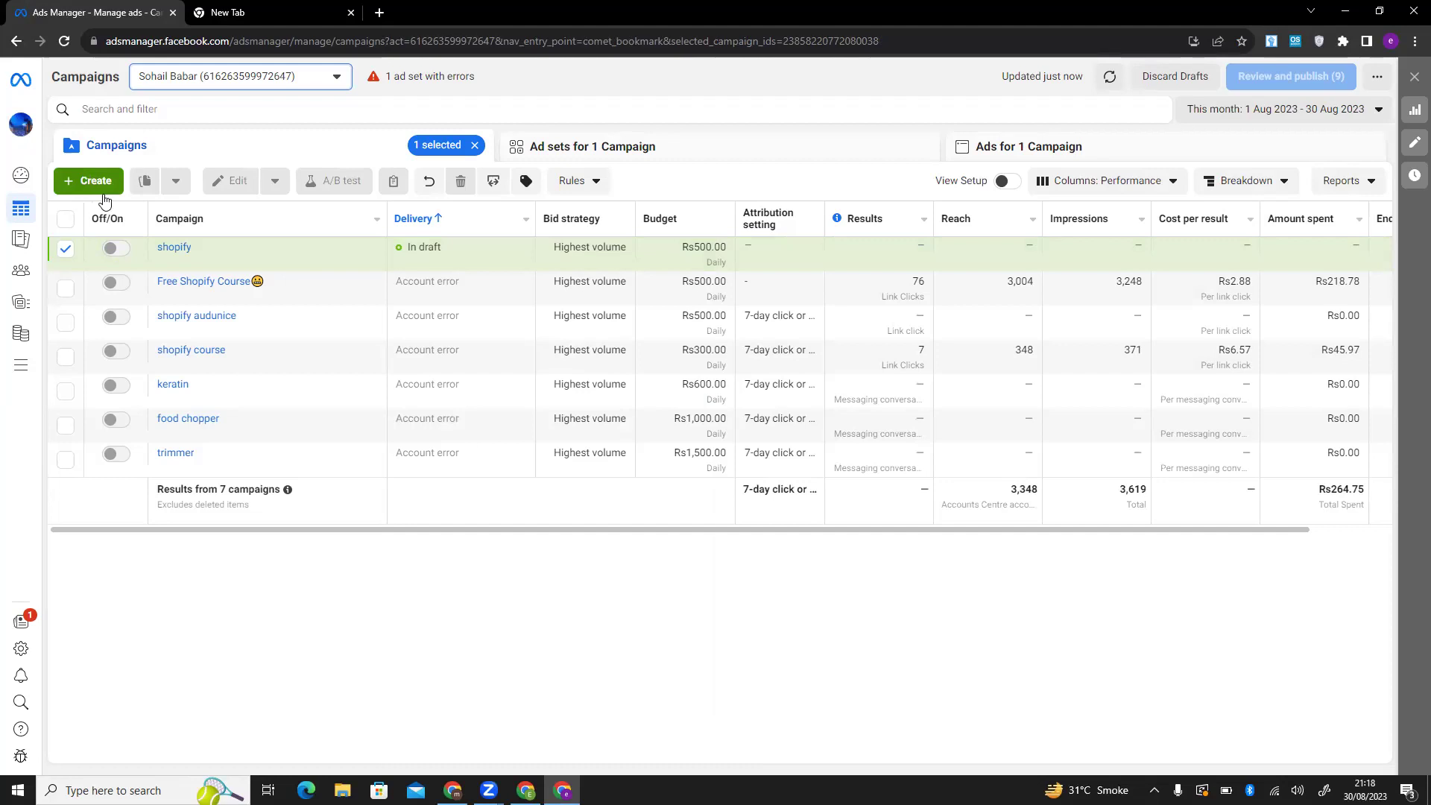
# Create a new campaign with the Sales objective, using the Advantage+ shopping campaign setup
pyautogui.click(89, 178)
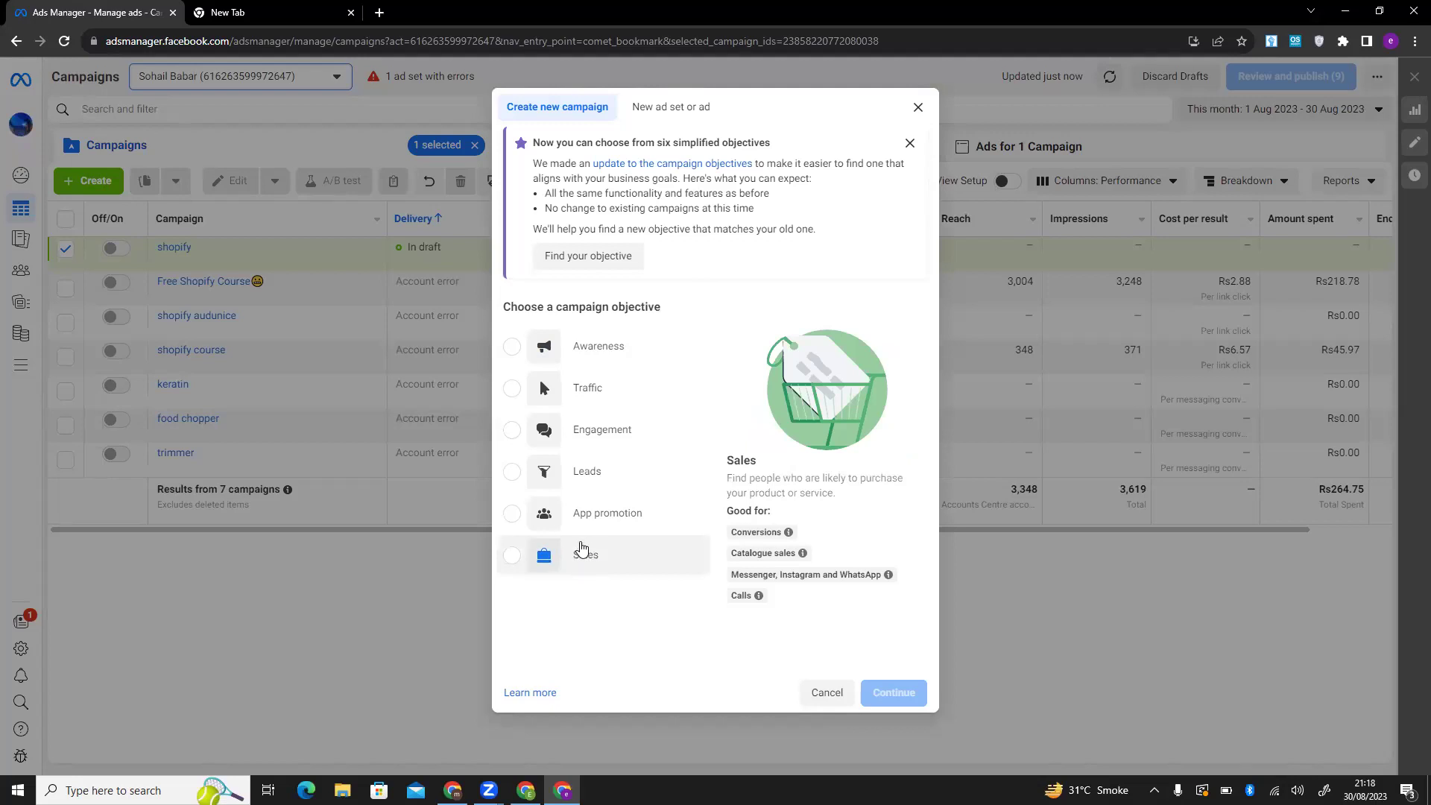
pyautogui.click(611, 565)
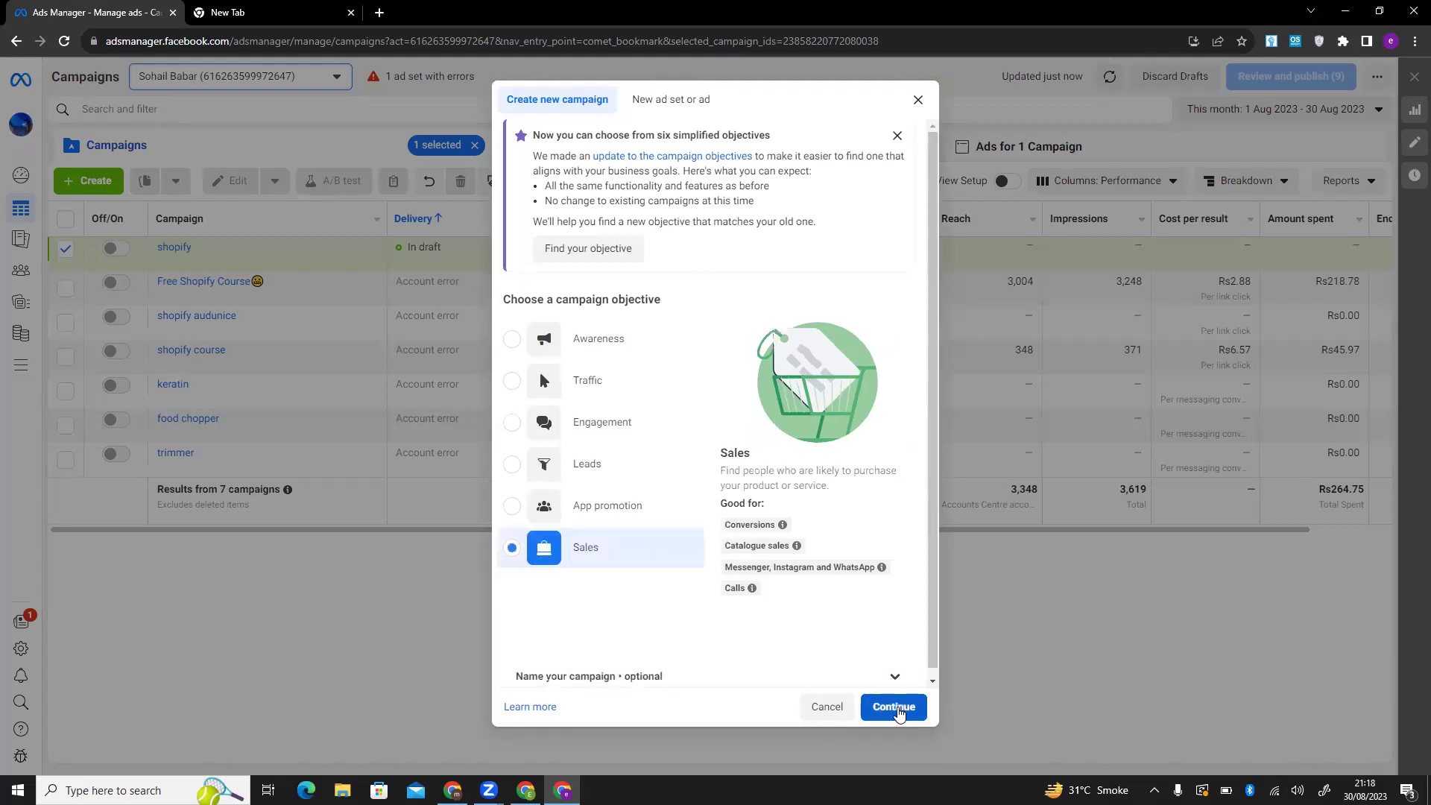
pyautogui.click(893, 708)
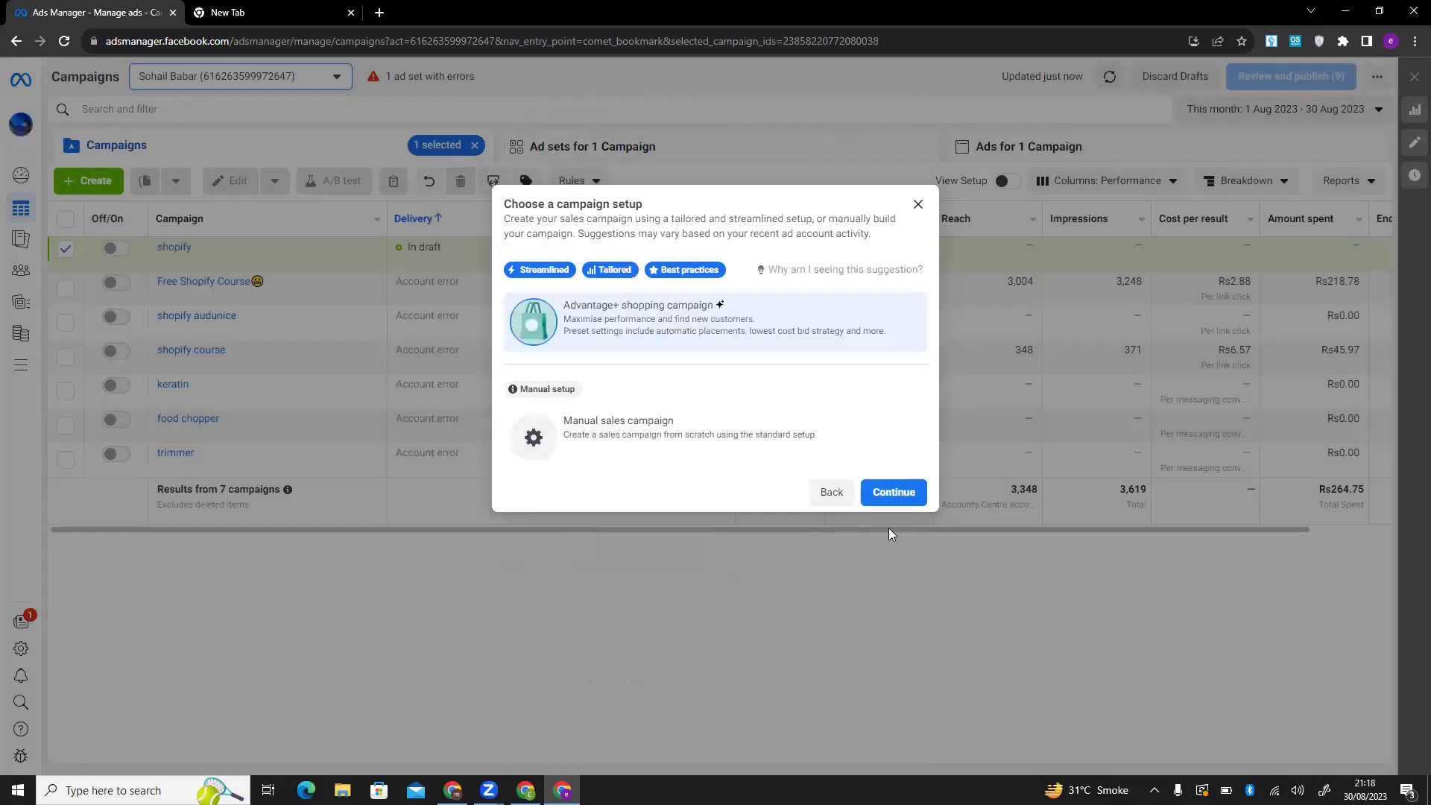
pyautogui.click(886, 502)
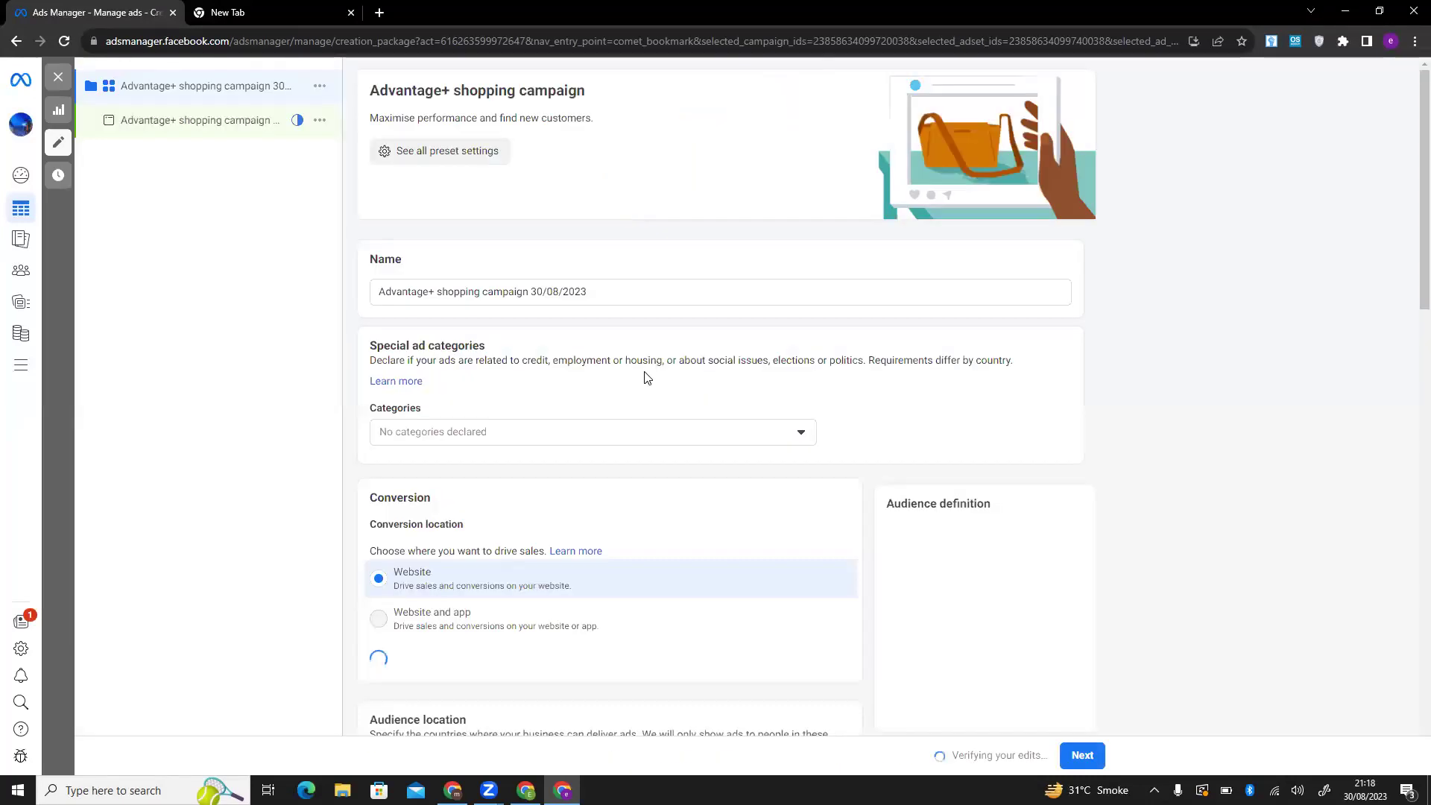
# Examine the new campaign's estimated daily reach and conversions alongside its daily budget
pyautogui.scroll(-7, 585, 383)
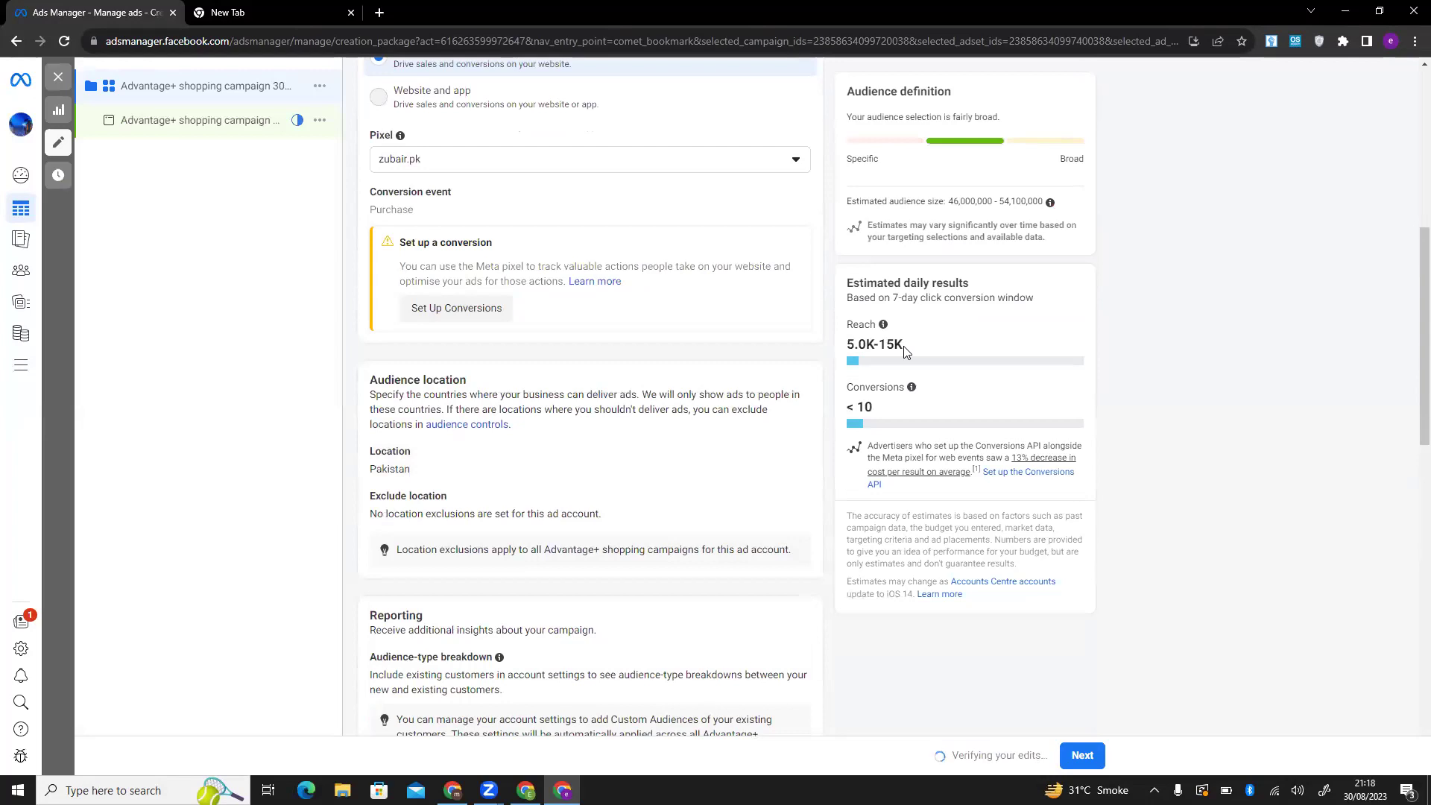
pyautogui.moveTo(877, 328); pyautogui.dragTo(851, 330)
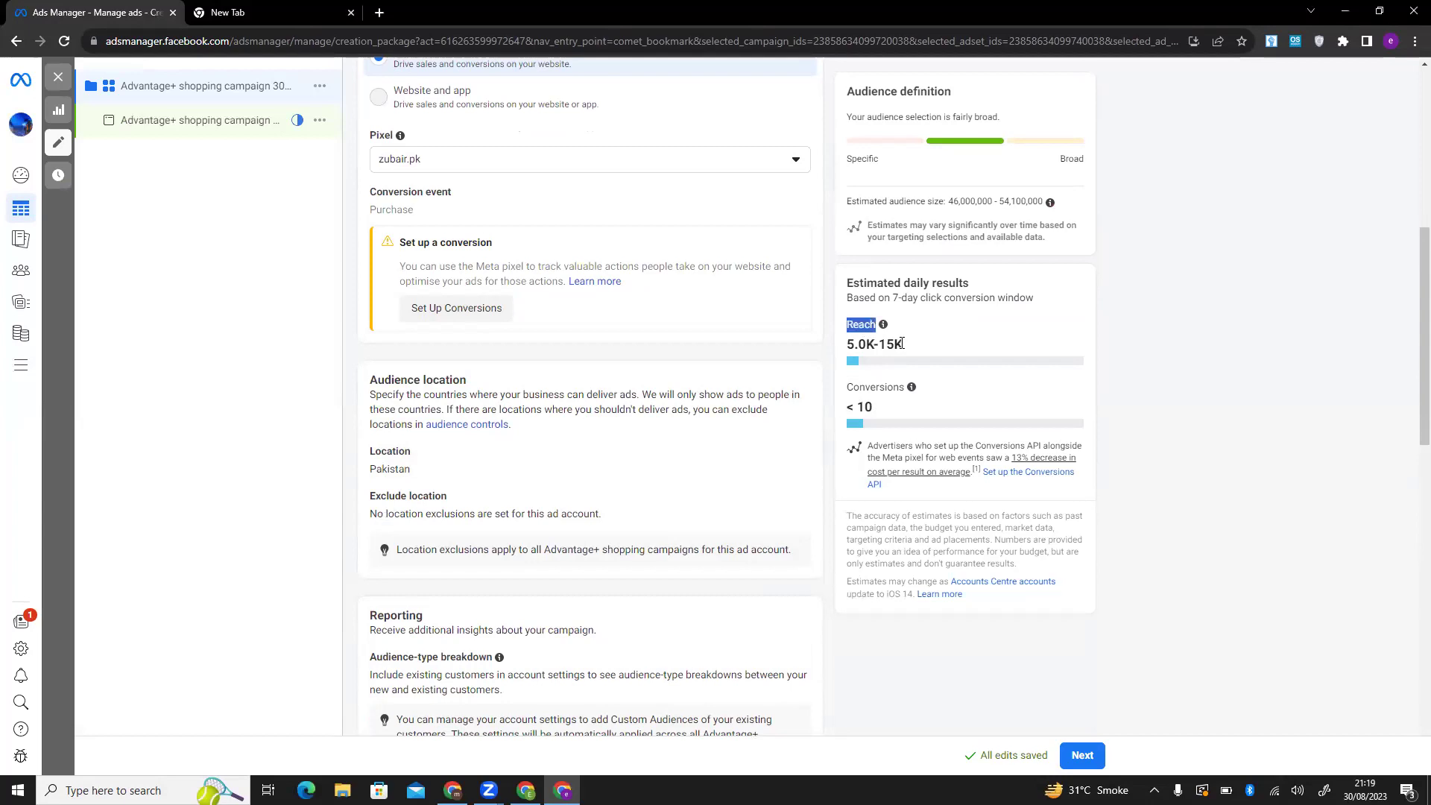
pyautogui.scroll(-8, 639, 495)
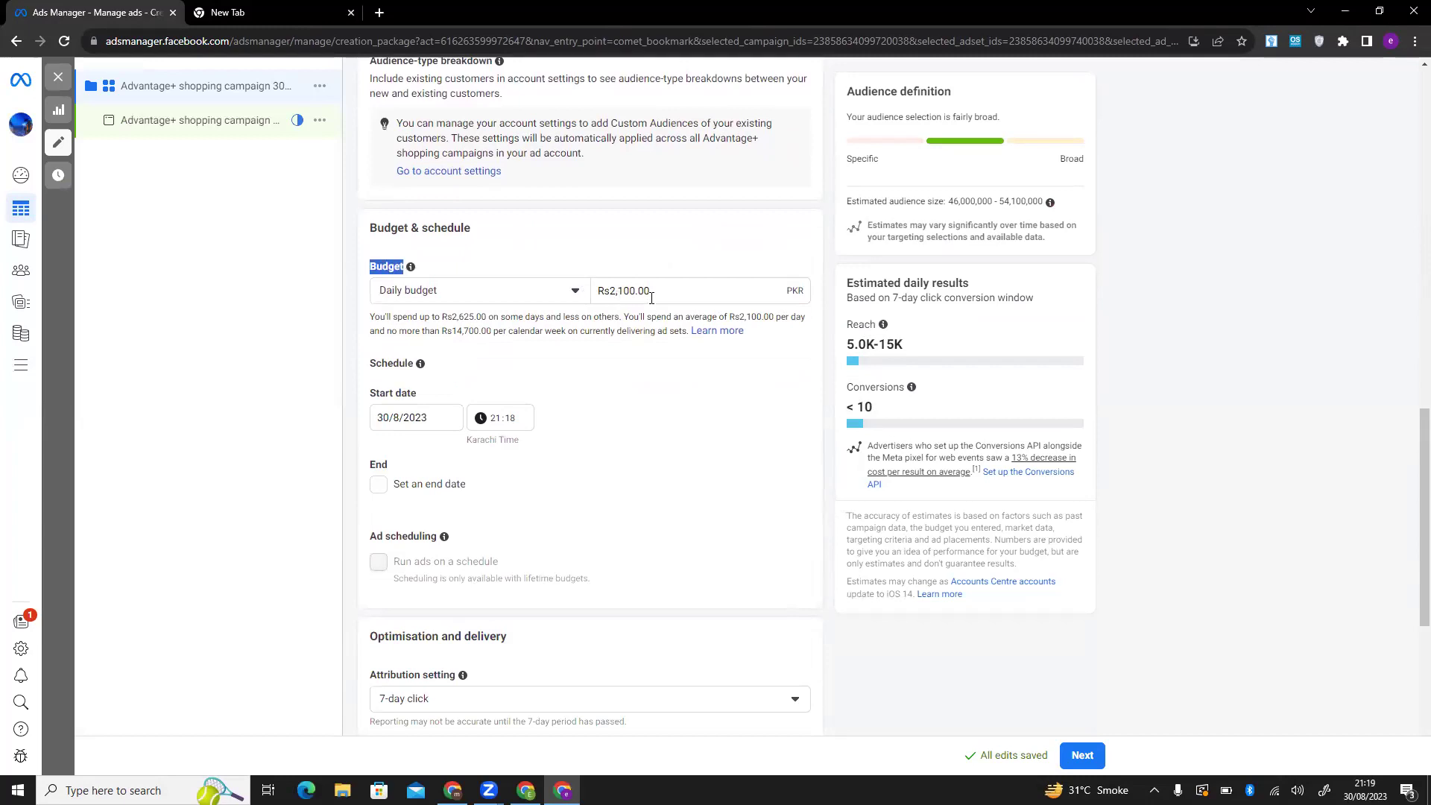
pyautogui.moveTo(651, 292); pyautogui.dragTo(609, 292)
pyautogui.scroll(-1, 654, 292)
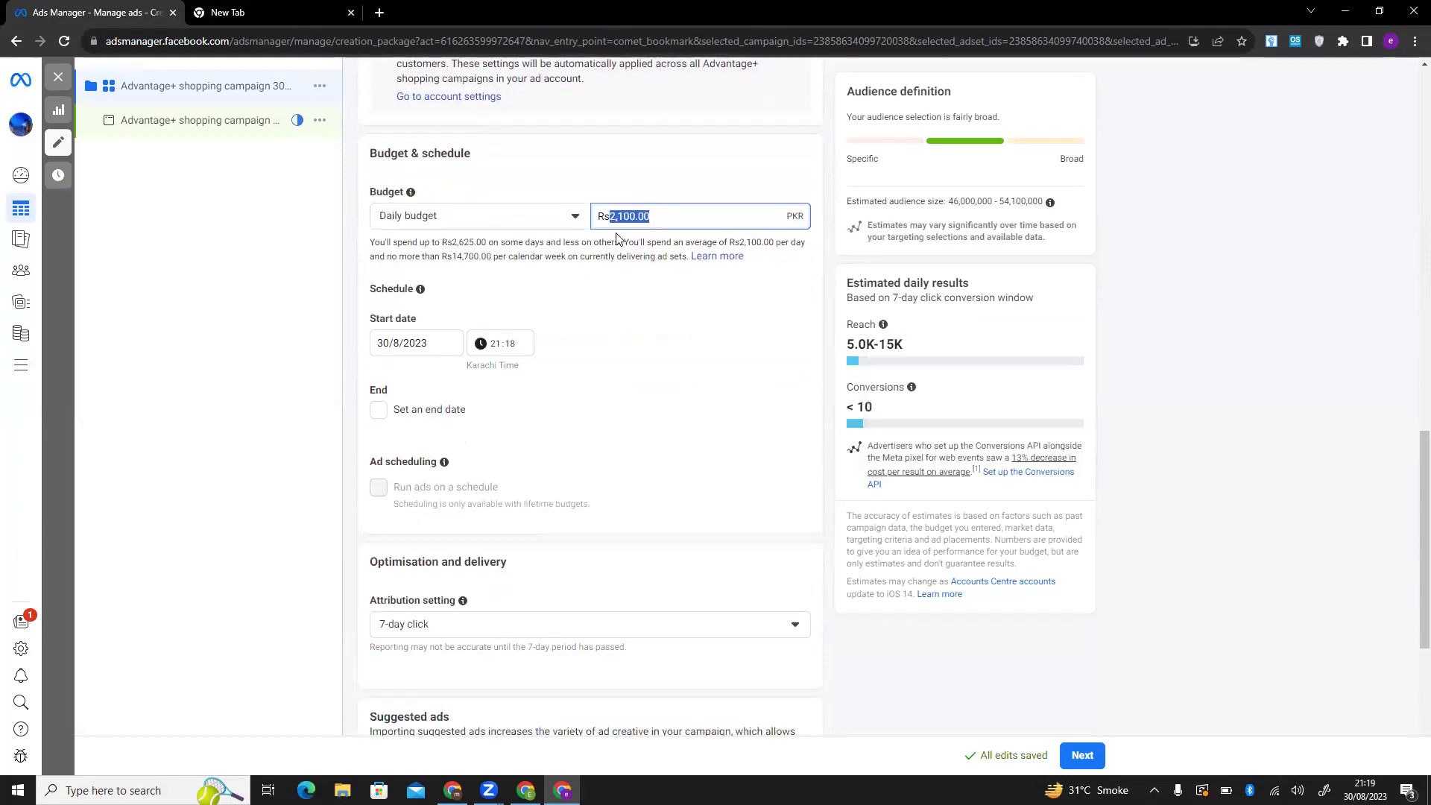
pyautogui.click(862, 407)
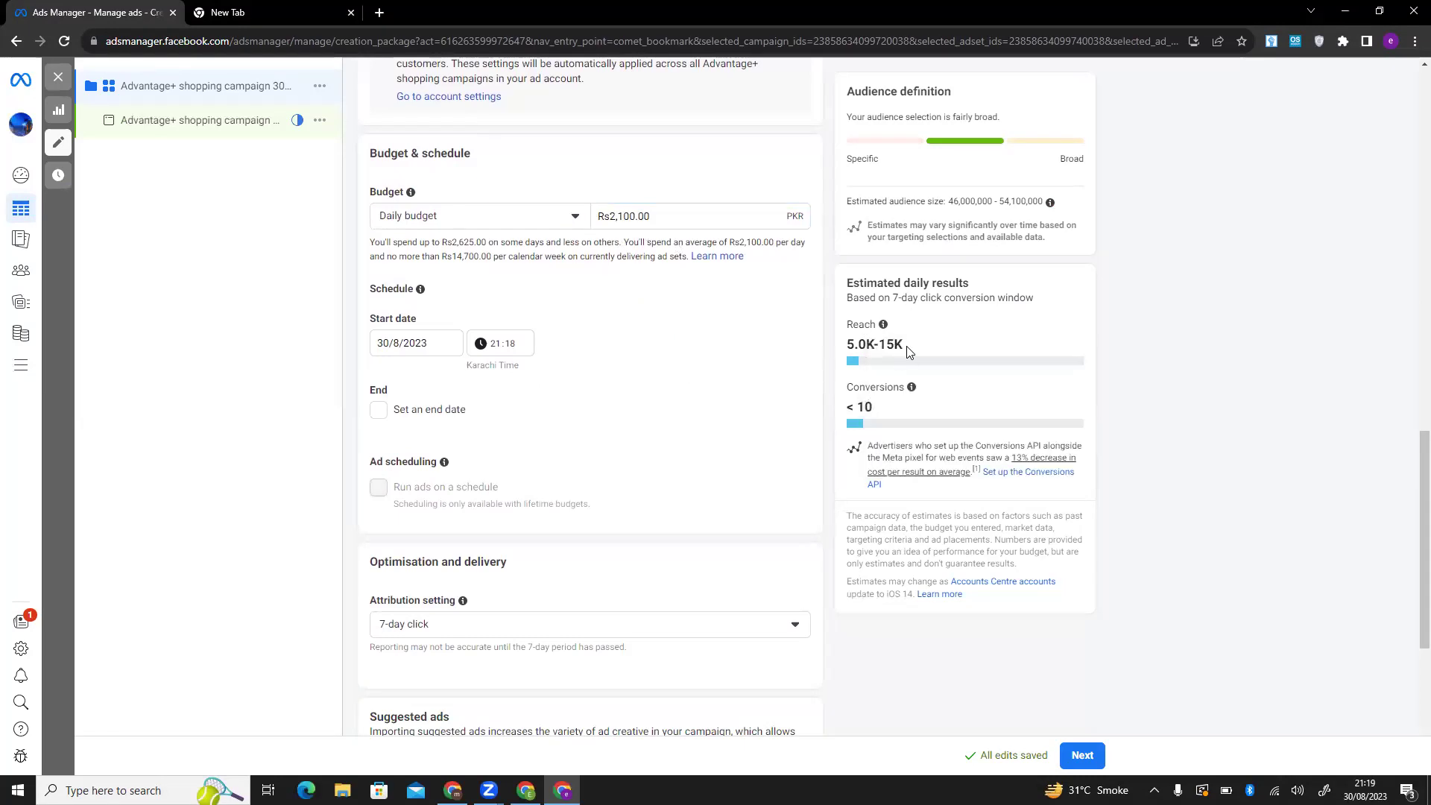
pyautogui.tripleClick(869, 407)
pyautogui.click(882, 415)
# Set the campaign's daily budget to Rs4,000 and check the estimated daily conversions and reach
pyautogui.tripleClick(679, 217)
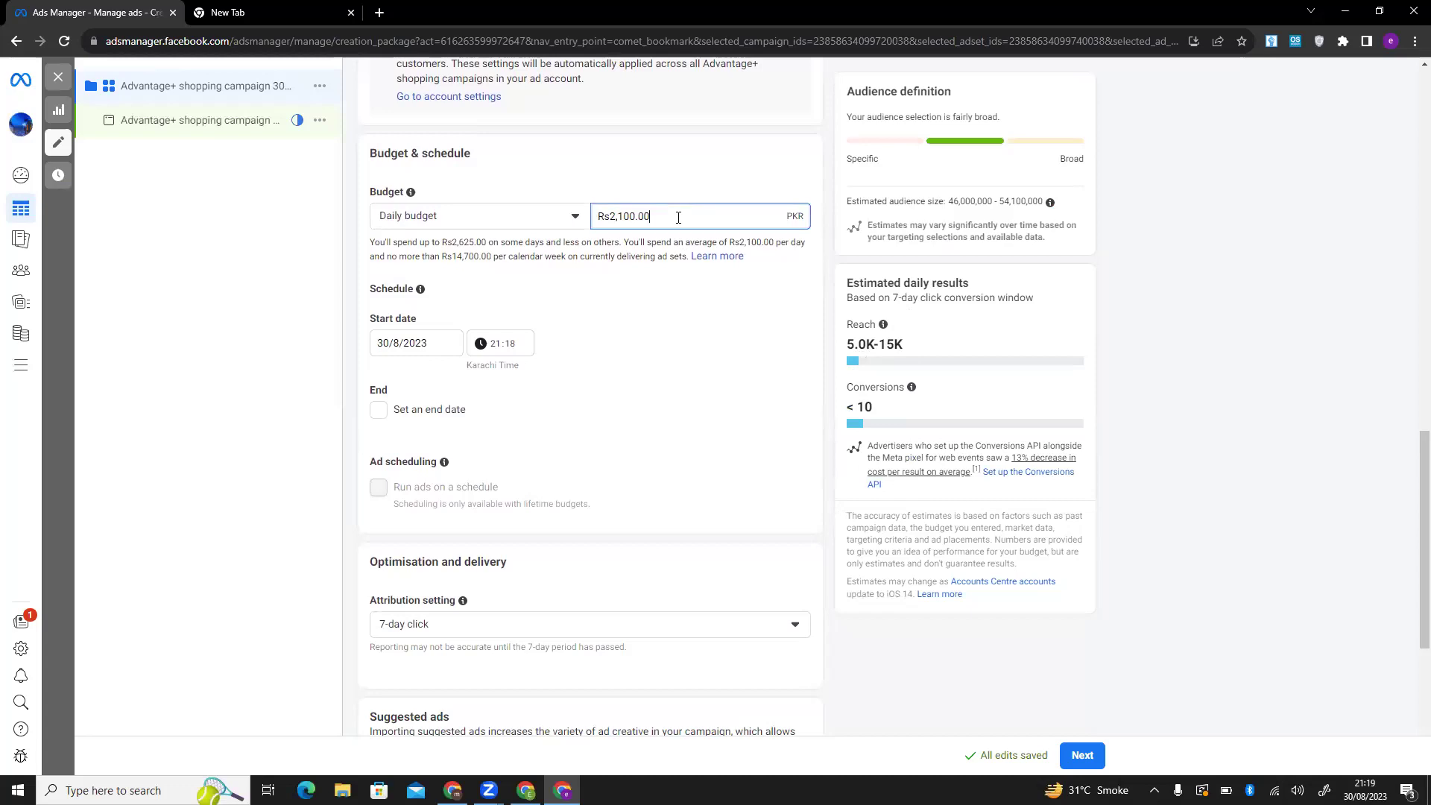
pyautogui.write('4000')
pyautogui.click(721, 314)
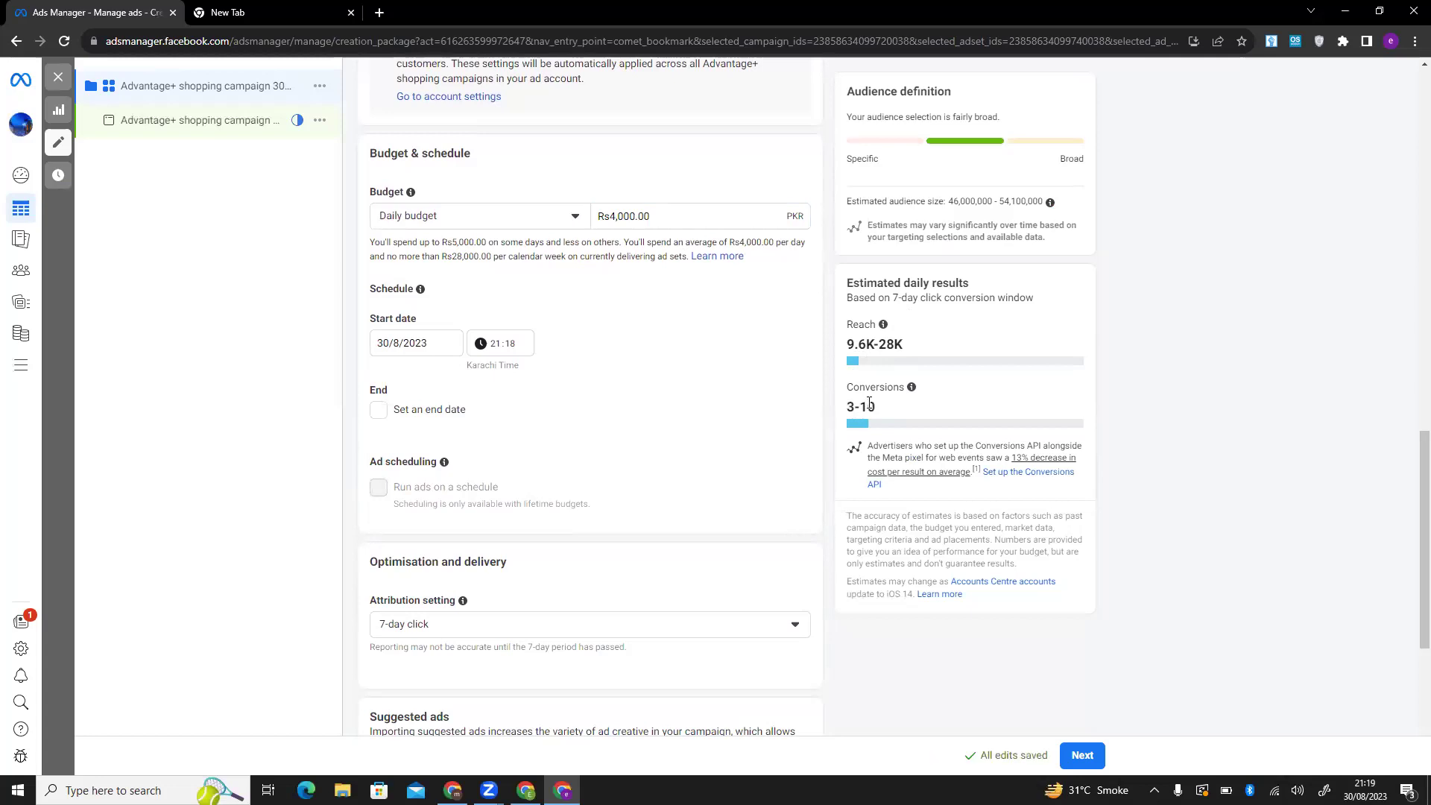
pyautogui.tripleClick(862, 409)
pyautogui.tripleClick(898, 344)
pyautogui.click(656, 217)
pyautogui.doubleClick(659, 217)
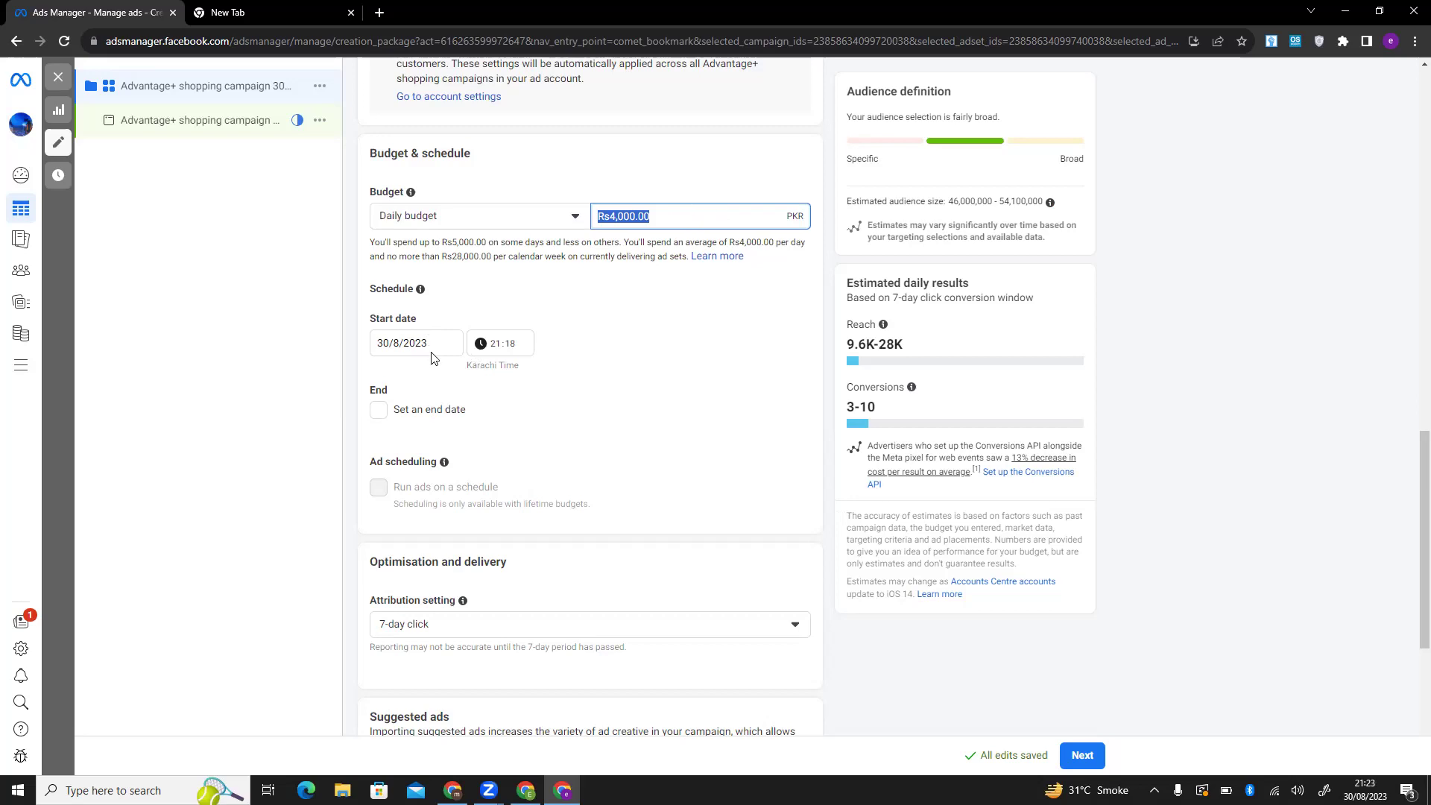
# Check the campaign's start date in its calendar, along with the estimated daily conversions and reach
pyautogui.tripleClick(410, 320)
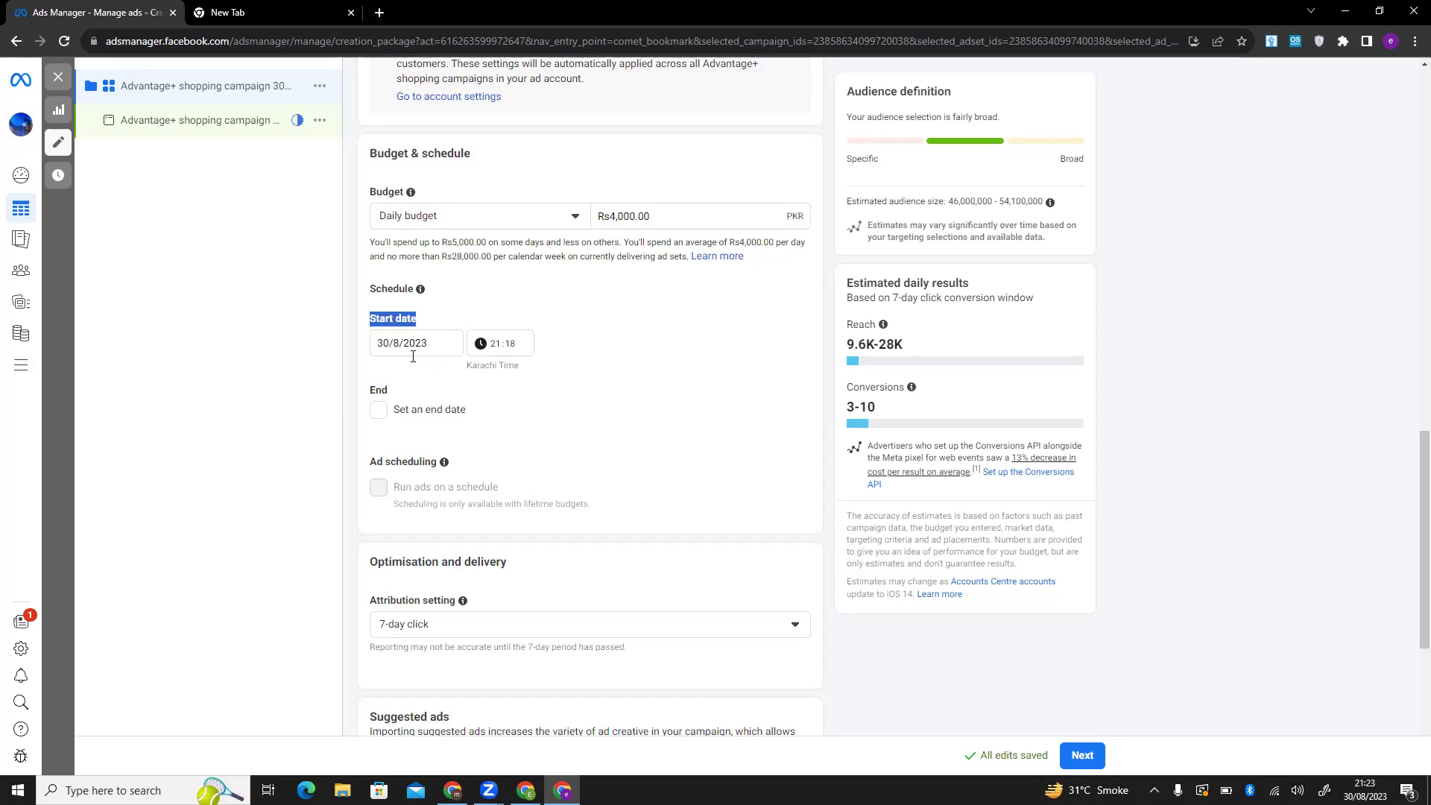
pyautogui.click(409, 345)
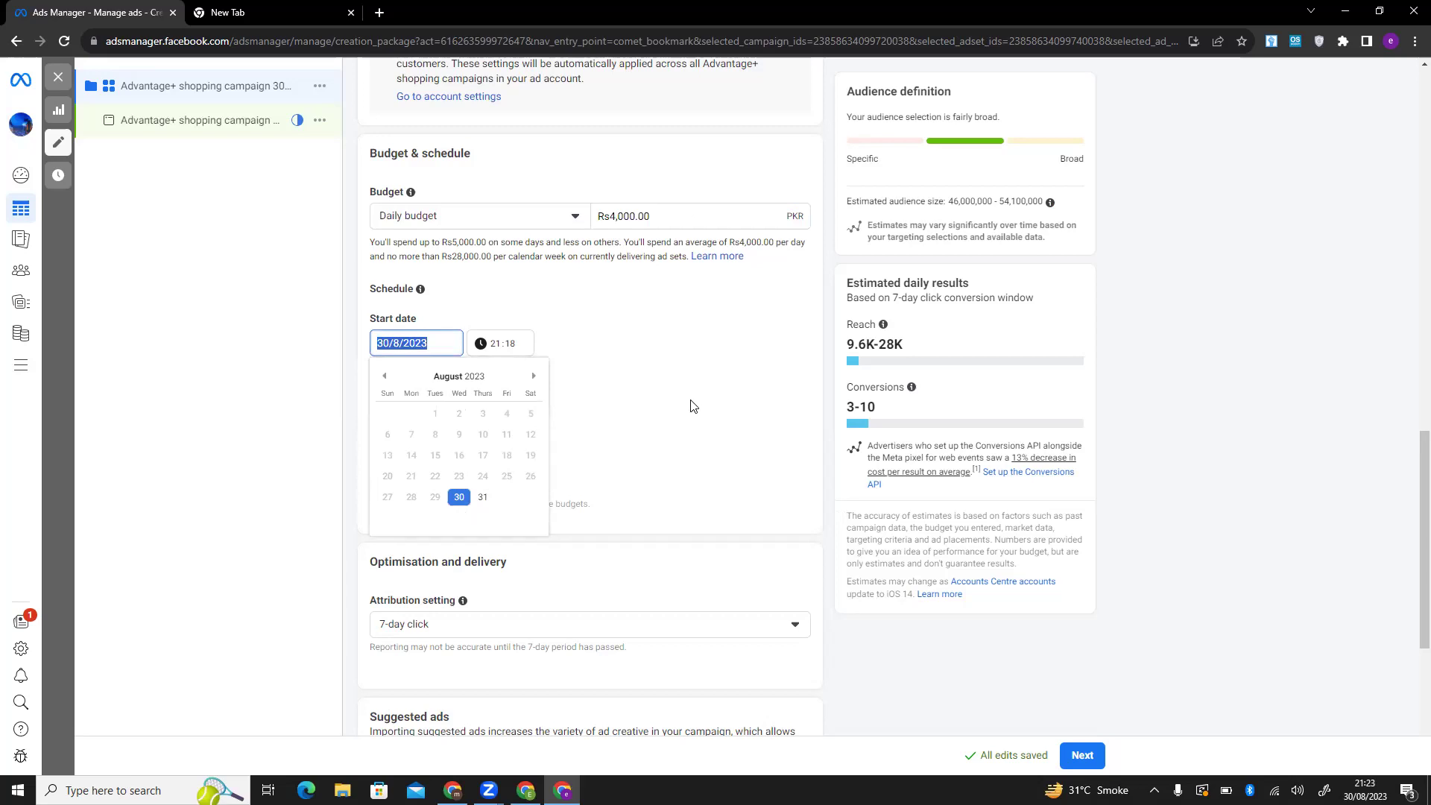
pyautogui.tripleClick(860, 406)
pyautogui.click(860, 406)
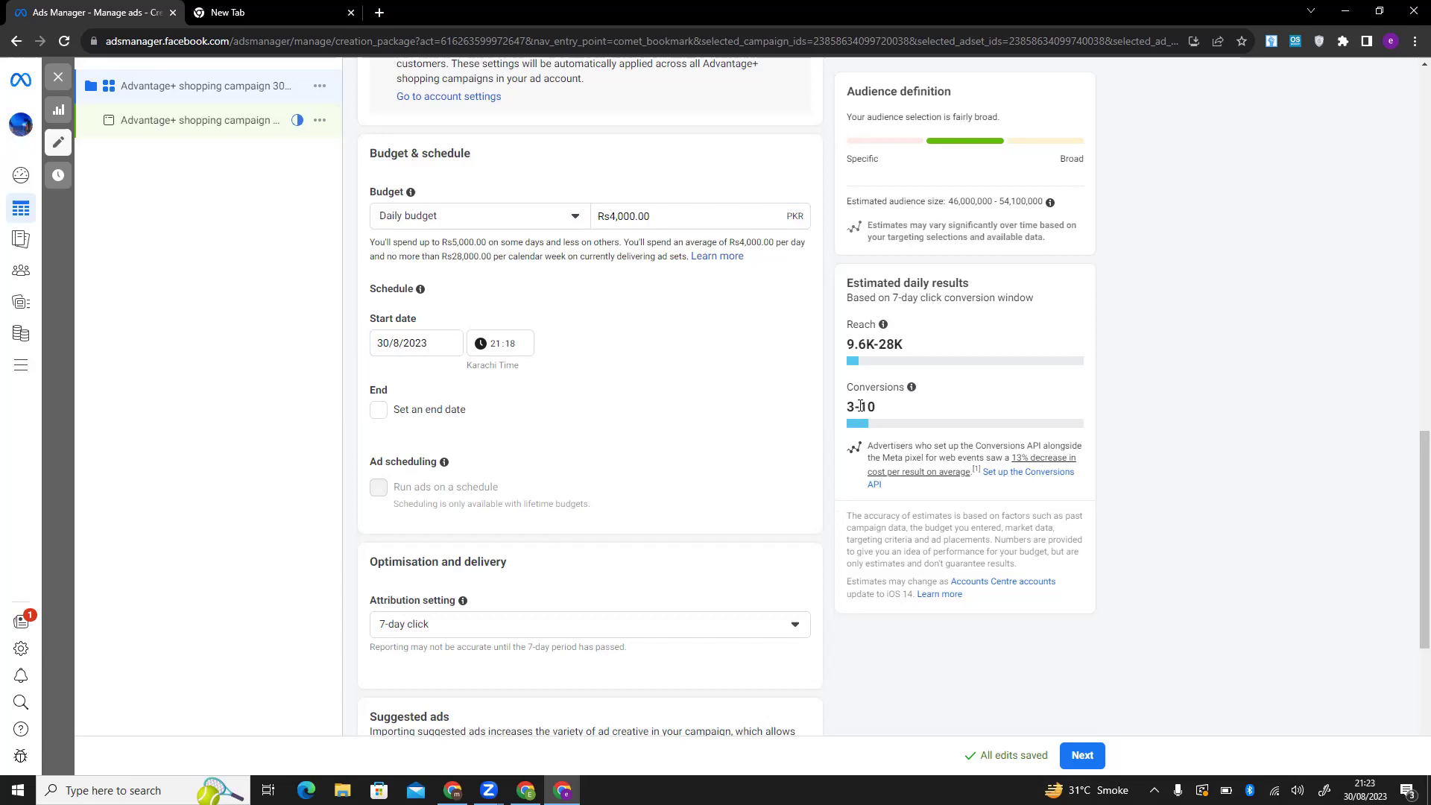
pyautogui.doubleClick(855, 350)
pyautogui.click(856, 350)
# Examine the daily budget amount and the explanation of daily and weekly spending beneath it
pyautogui.click(669, 222)
pyautogui.hotkey('ctrl', 'a')
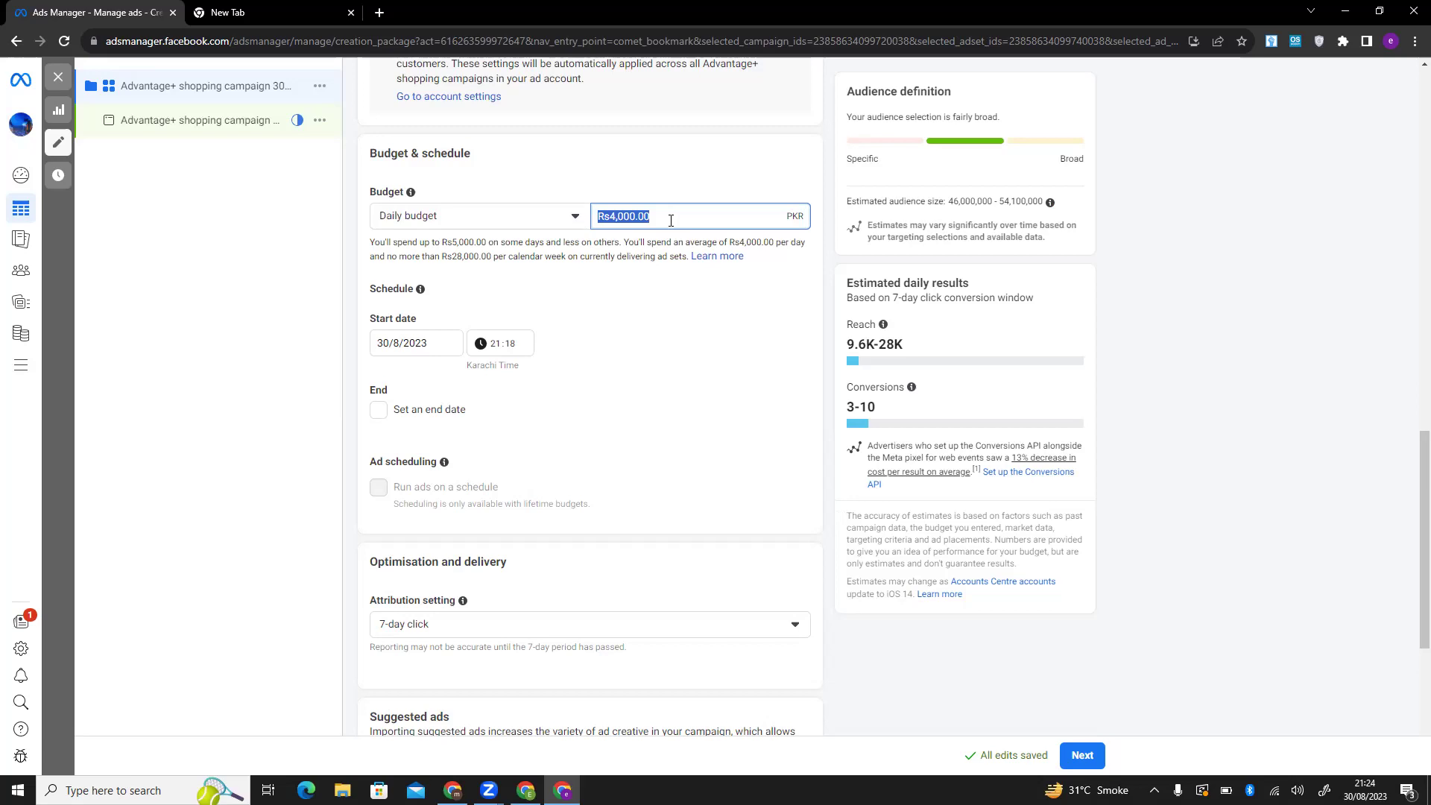
pyautogui.click(671, 221)
pyautogui.tripleClick(631, 328)
pyautogui.click(627, 287)
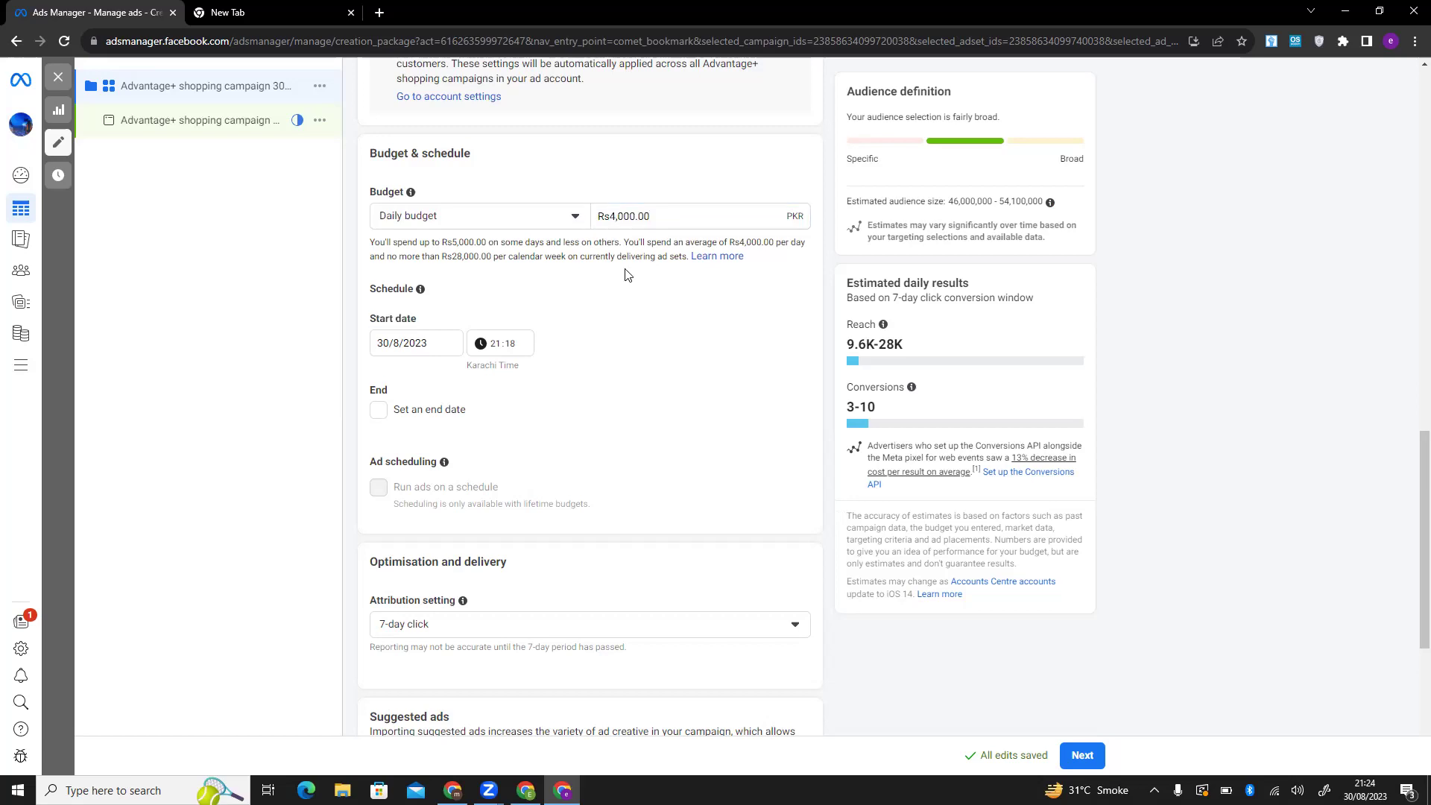
pyautogui.doubleClick(596, 256)
pyautogui.click(545, 243)
pyautogui.doubleClick(538, 243)
pyautogui.click(524, 245)
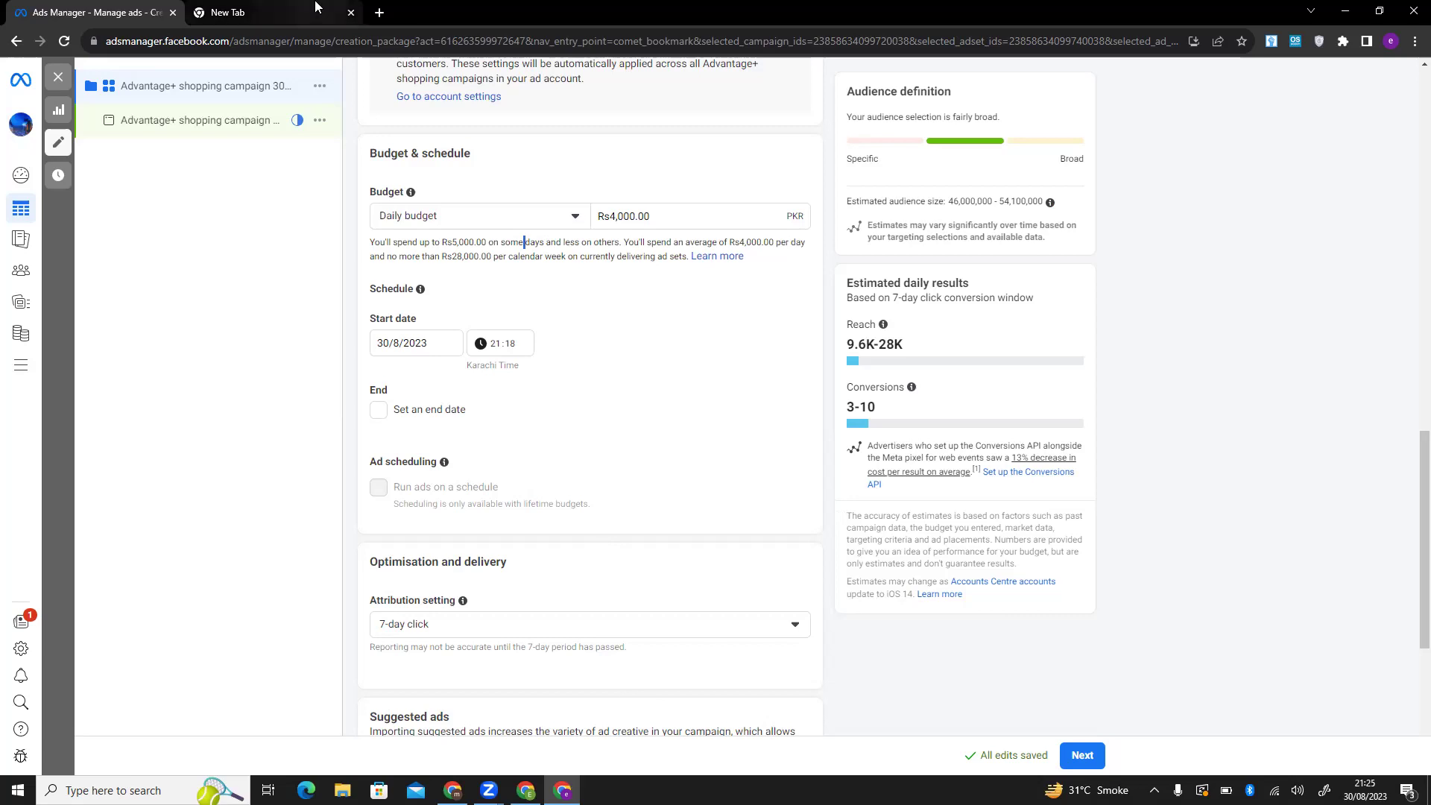
# Try to open the website ummmaa.store in the empty browser tab
pyautogui.click(324, 22)
pyautogui.write('u')
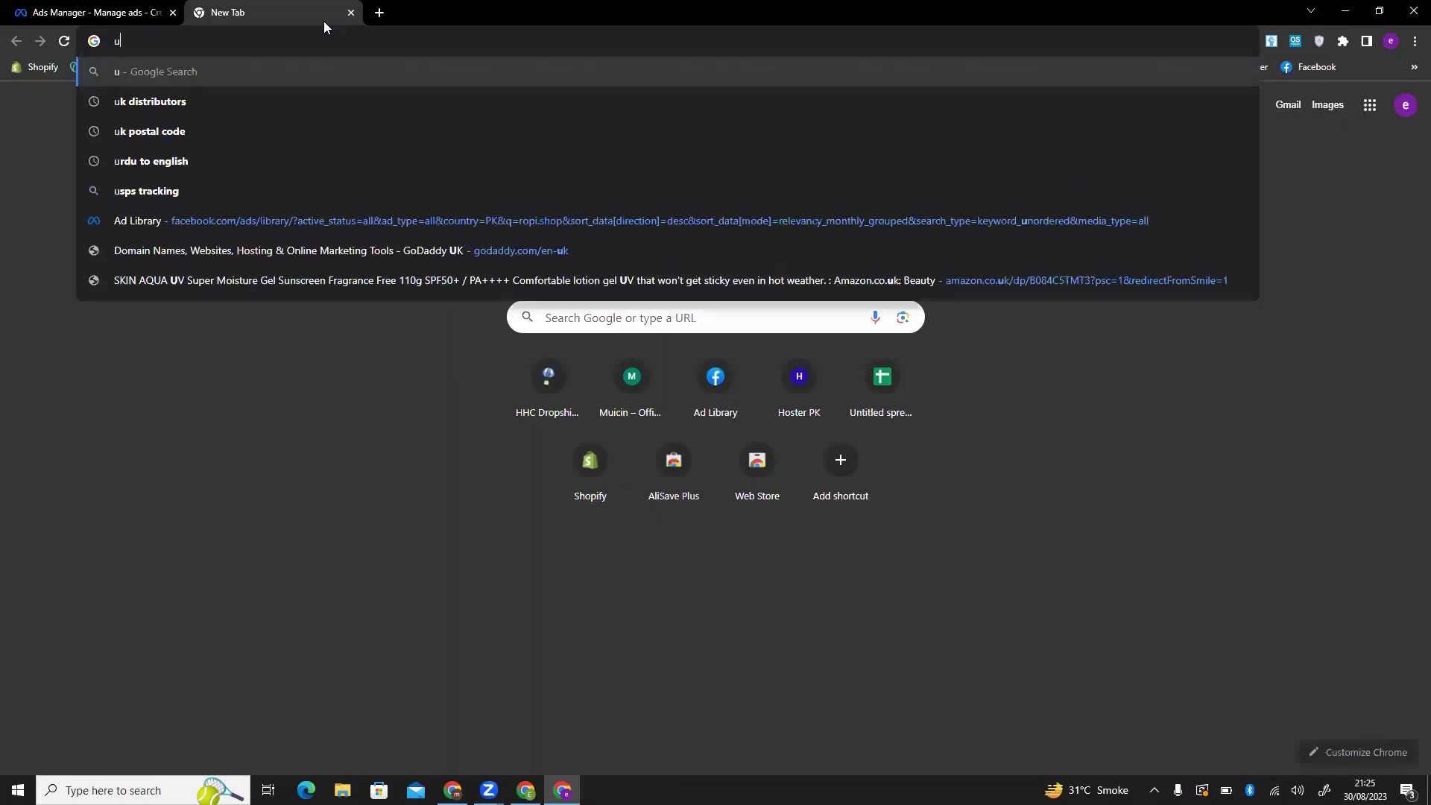
pyautogui.write('mm')
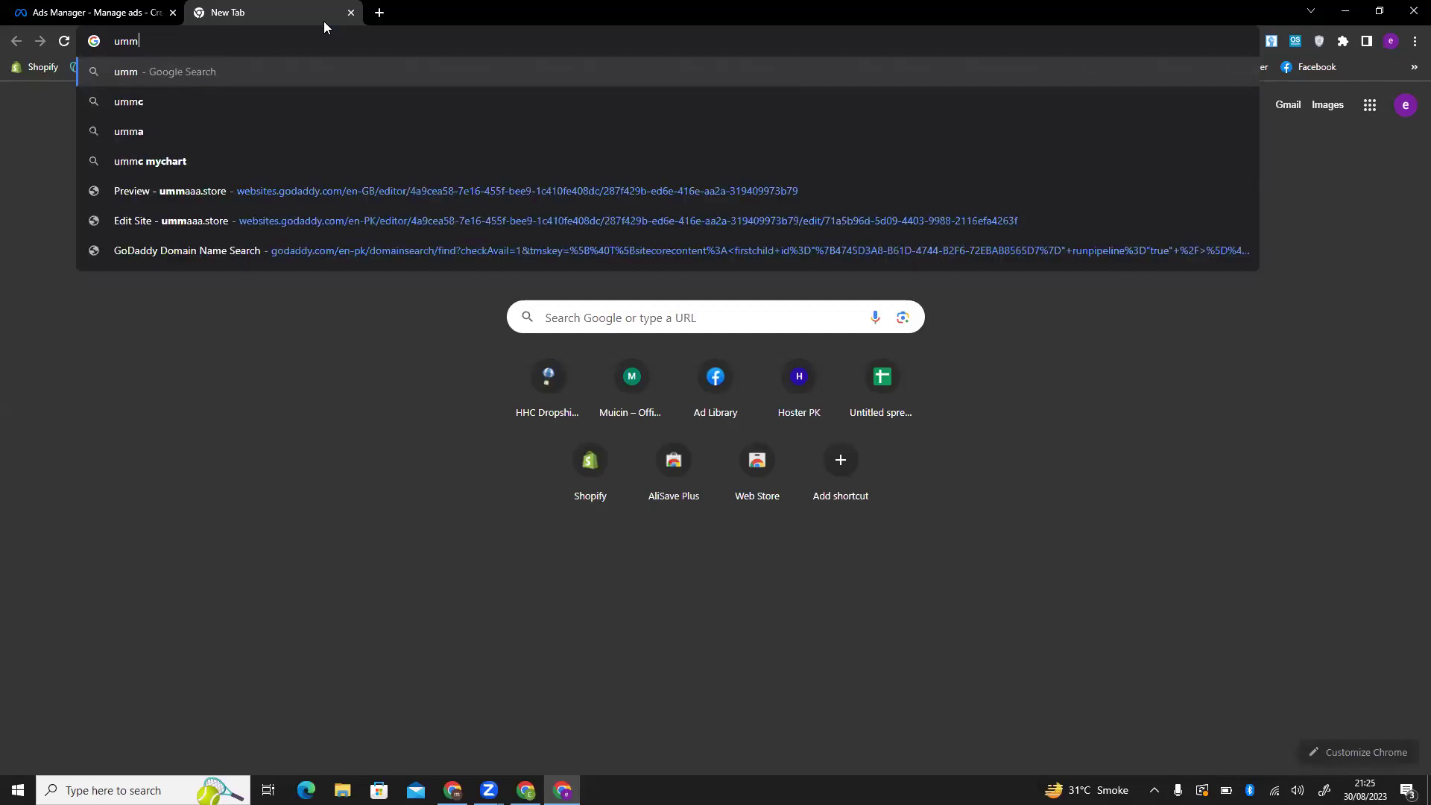
pyautogui.write('maa.store')
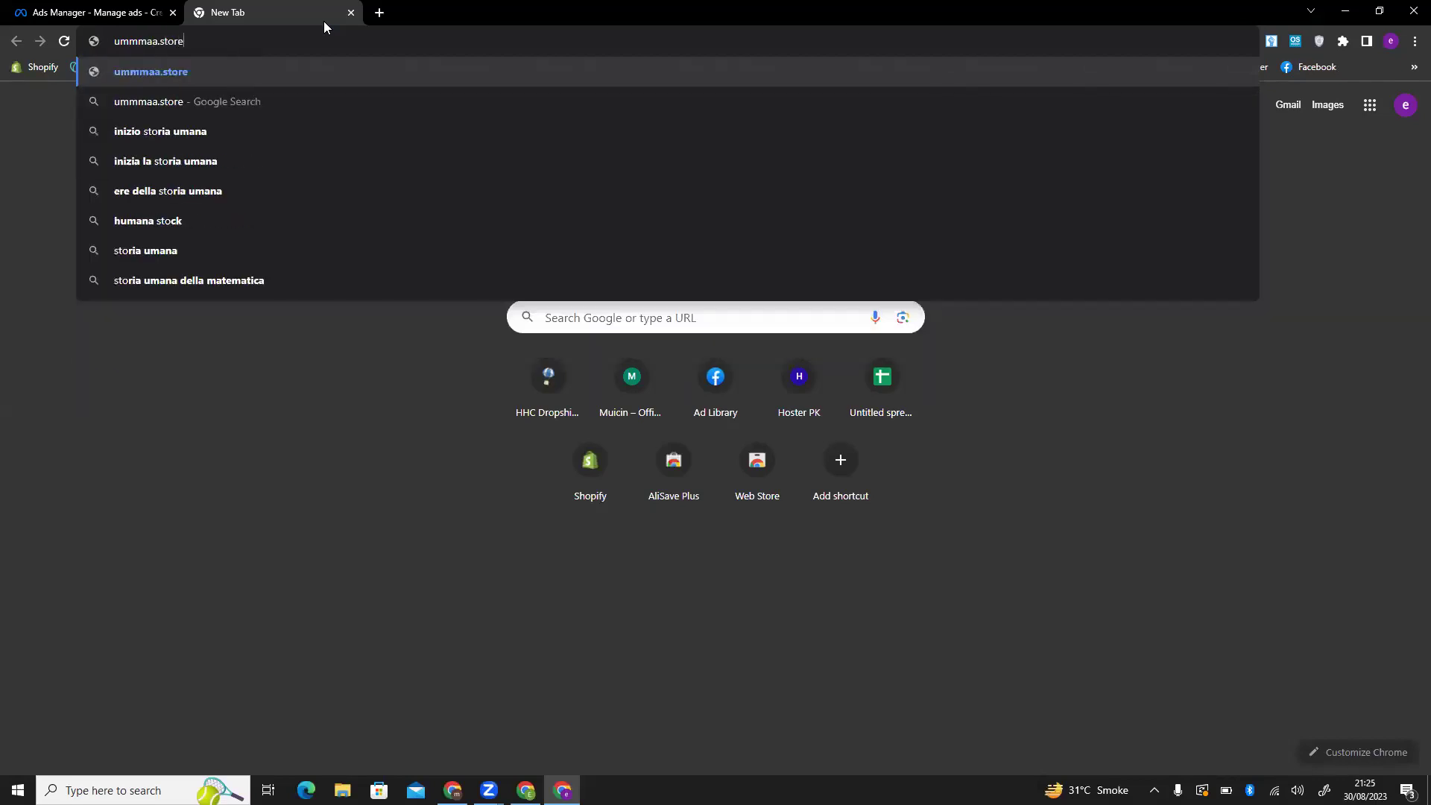
pyautogui.press('Return')
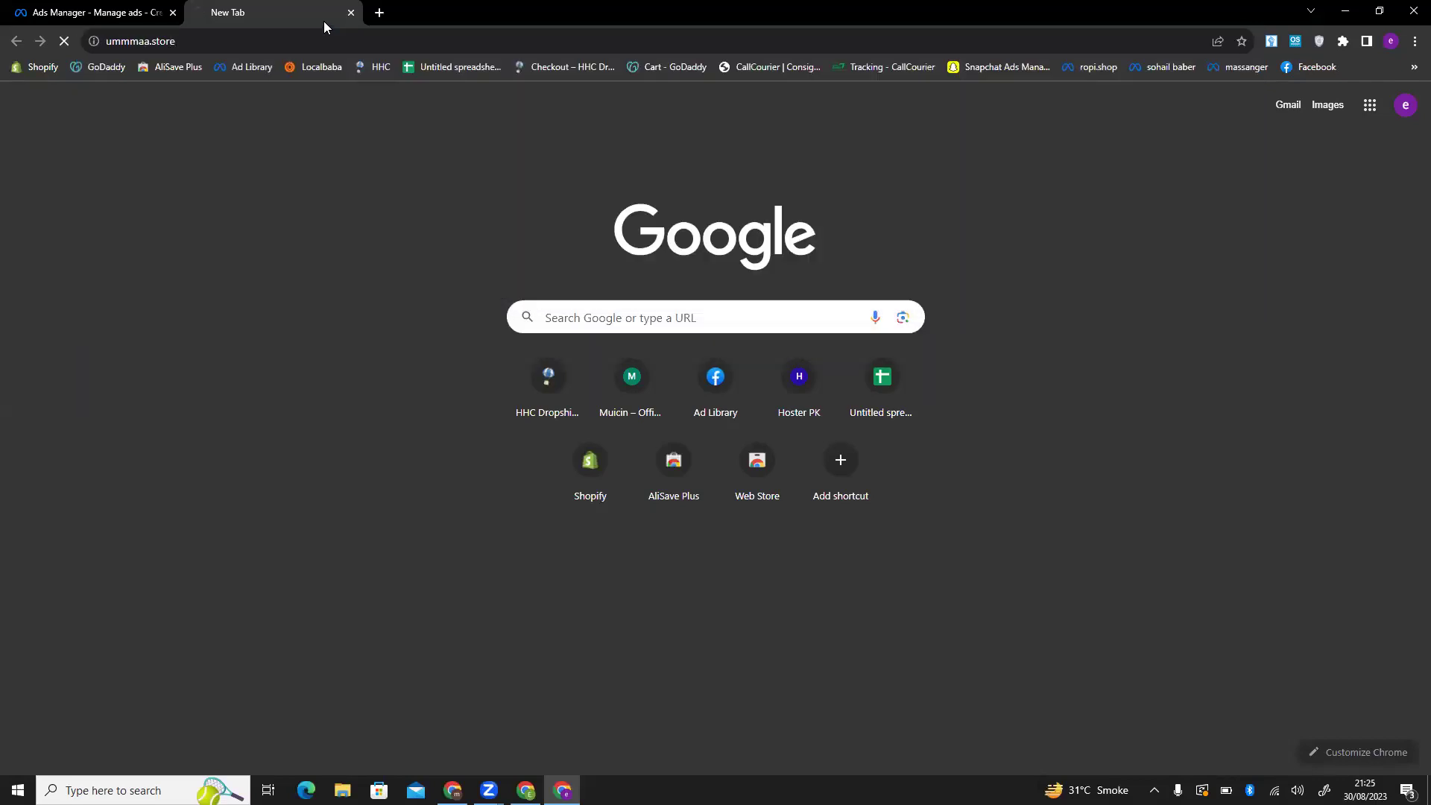
# Correct the store's web address to ummaa.store, and try ummaaa.store as the next spelling
pyautogui.click(304, 39)
pyautogui.click(188, 39)
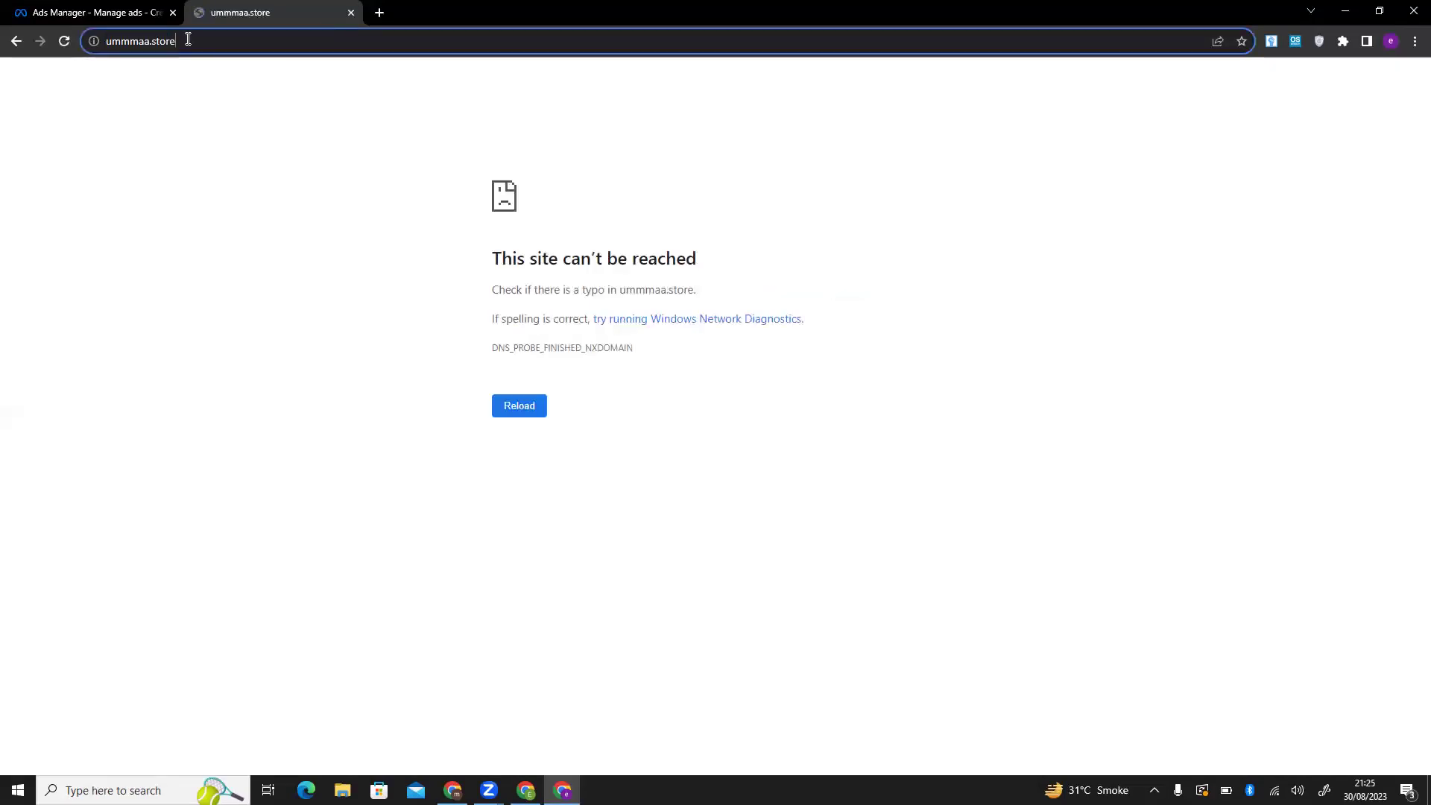
pyautogui.click(135, 39)
pyautogui.press('BackSpace')
pyautogui.press('Return')
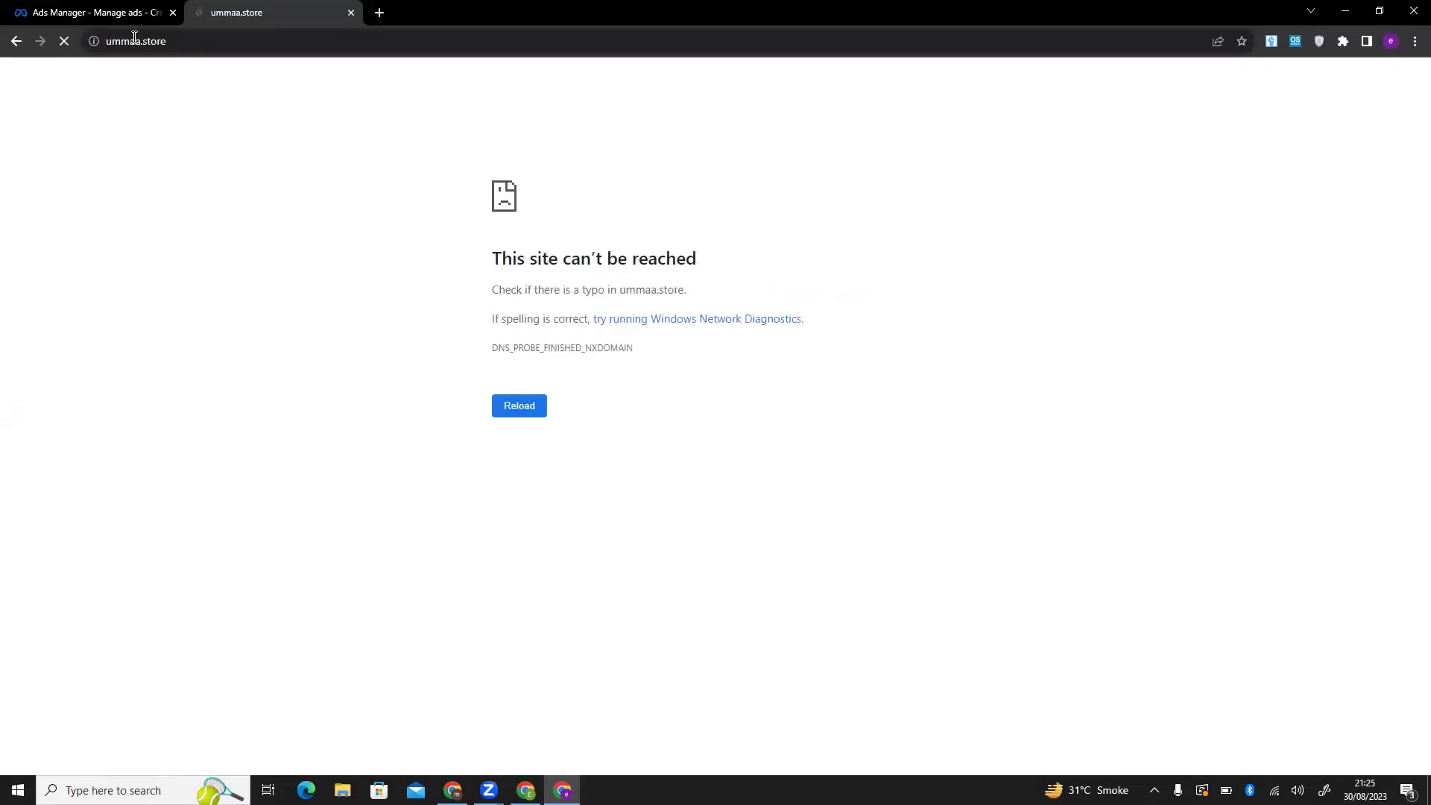
pyautogui.click(172, 41)
pyautogui.click(183, 40)
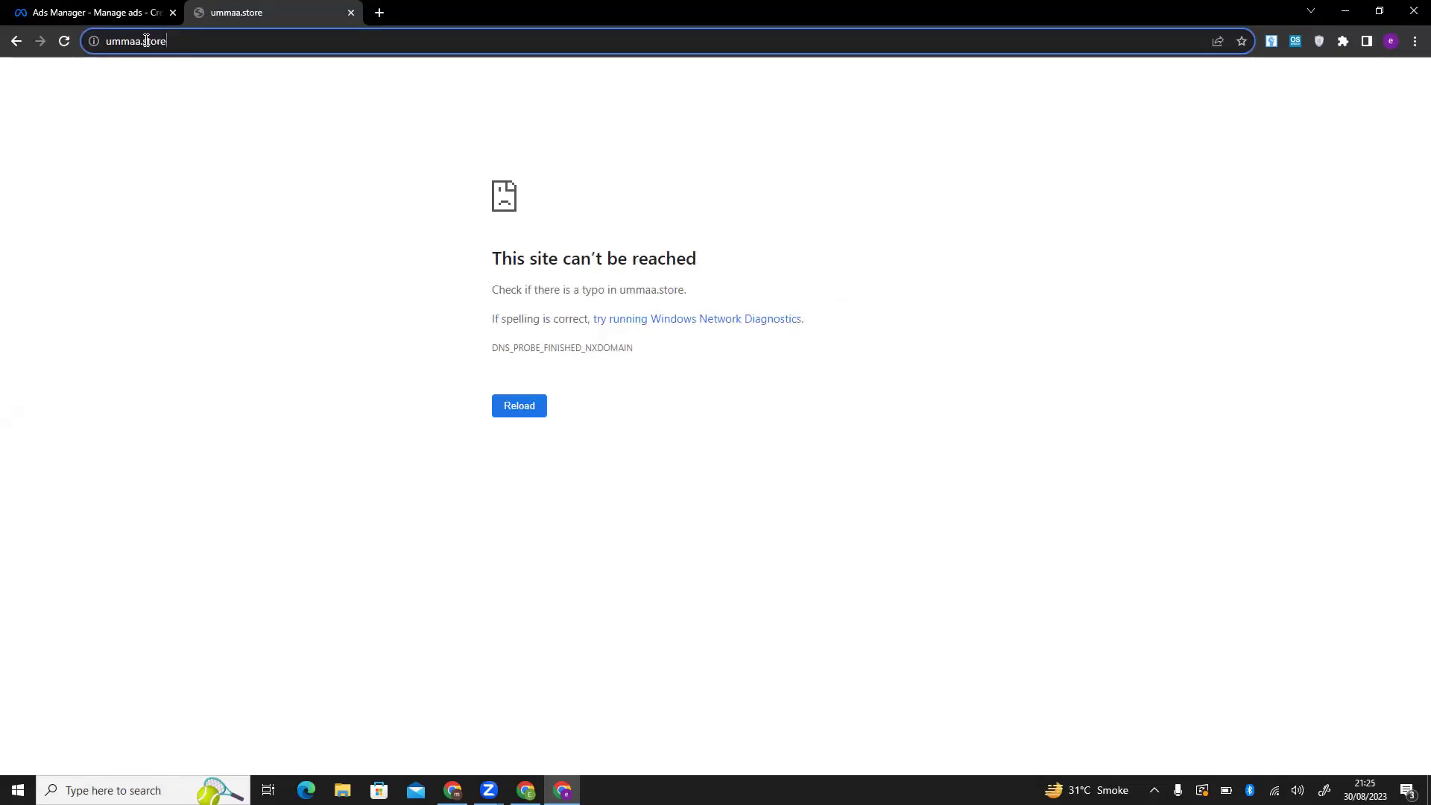
pyautogui.click(136, 40)
pyautogui.write('a')
pyautogui.press('Return')
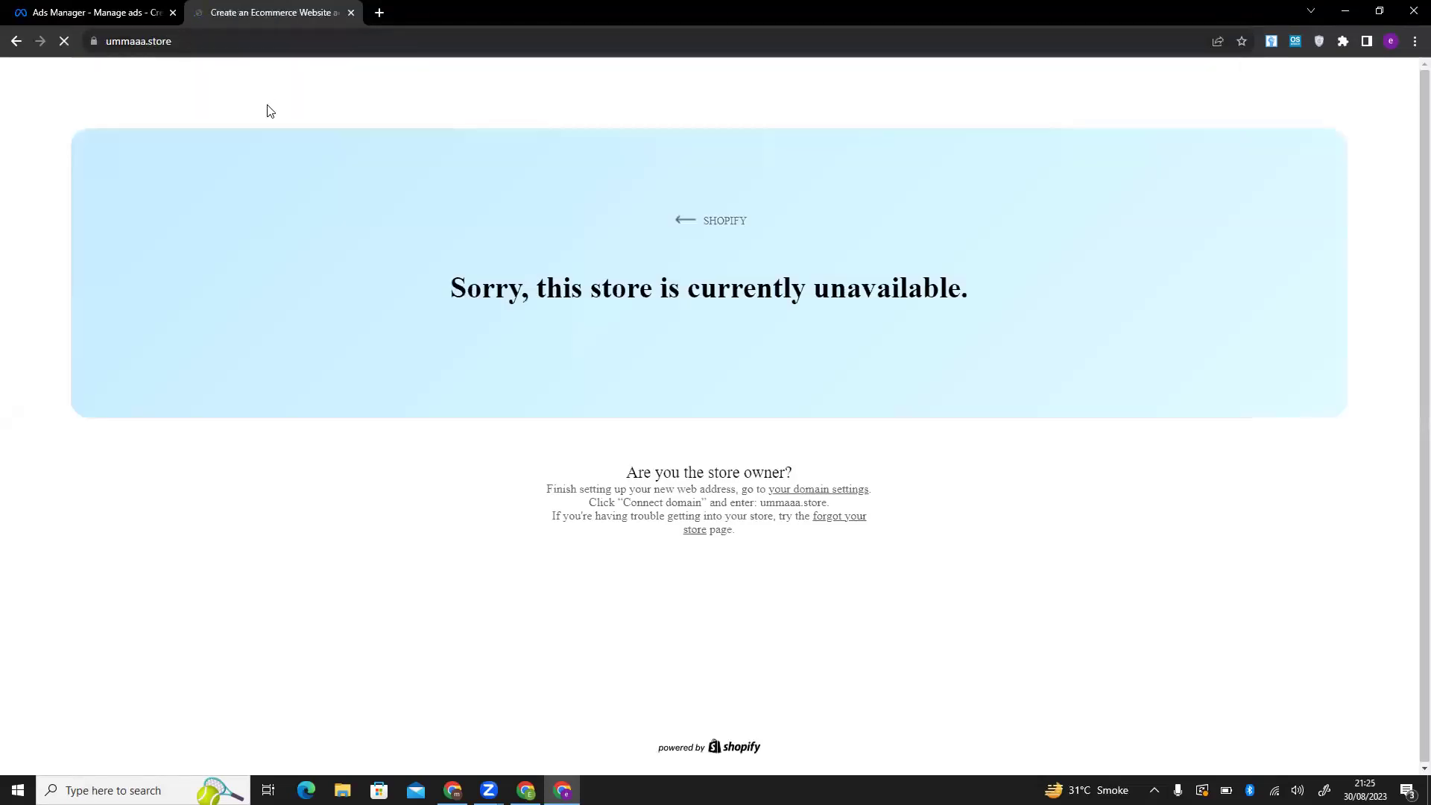
# Try loading ummaa.store once more in the store's browser tab
pyautogui.click(181, 22)
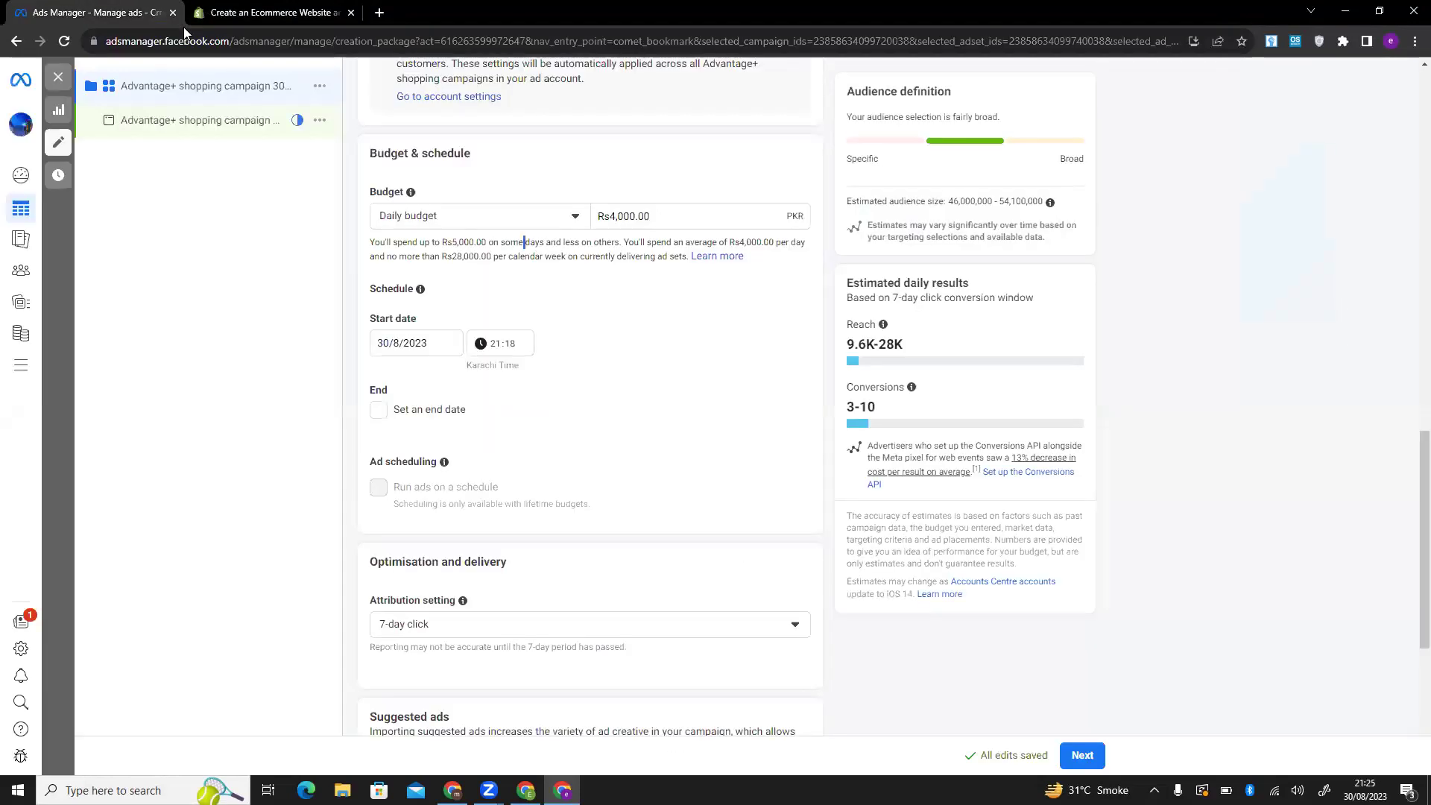
pyautogui.hotkey('ctrl', 'Tab')
pyautogui.click(249, 37)
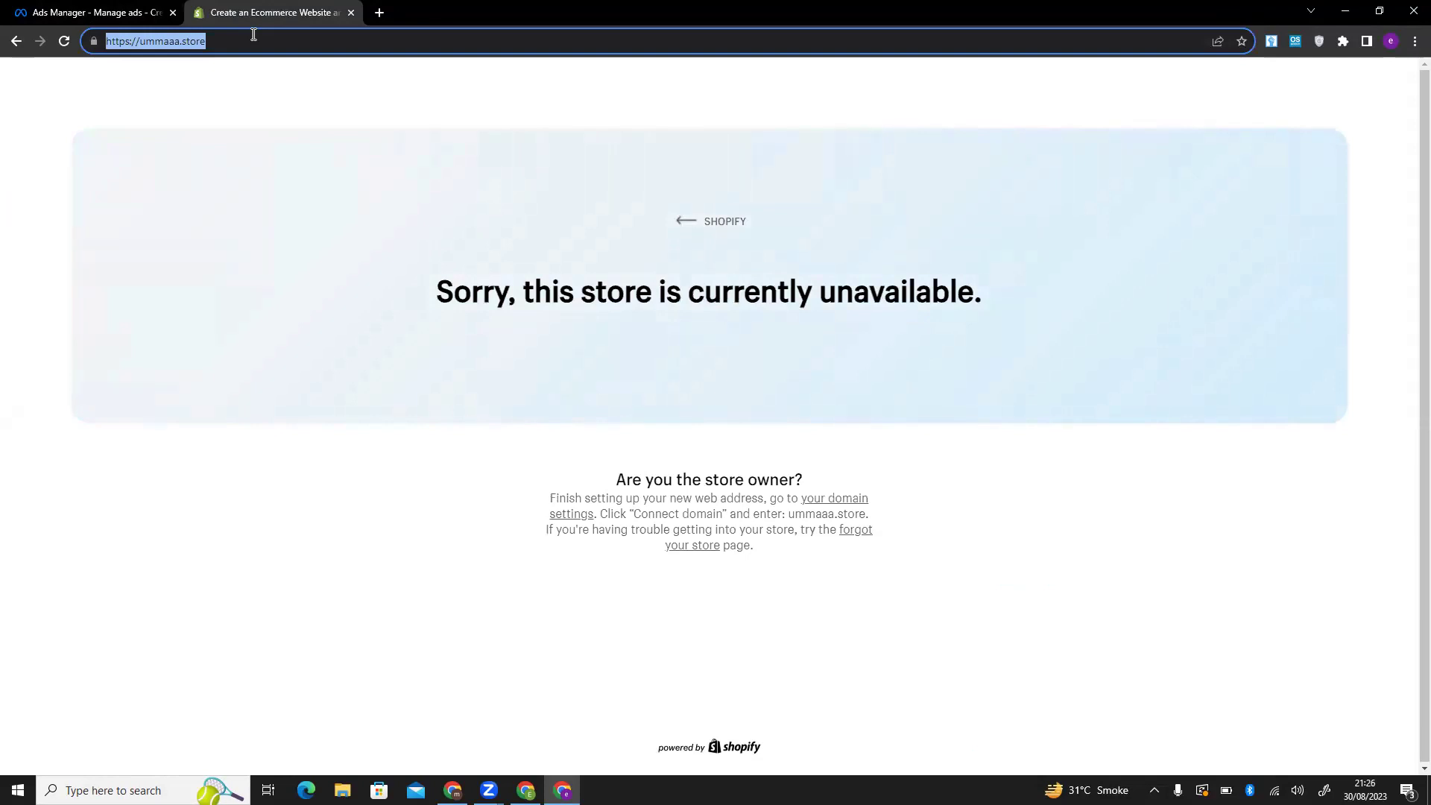
pyautogui.write('ummaa')
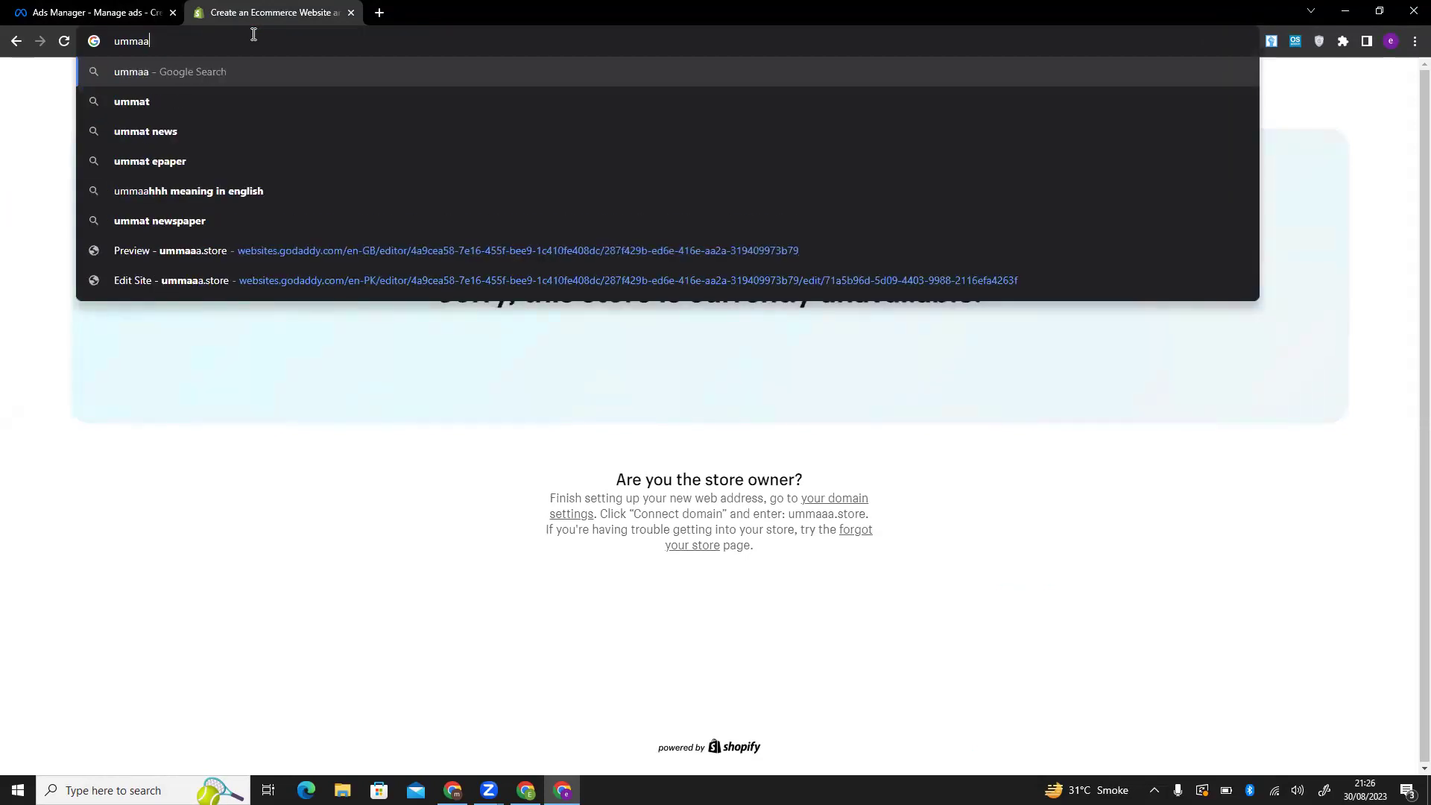
pyautogui.write('.s')
pyautogui.write('ore')
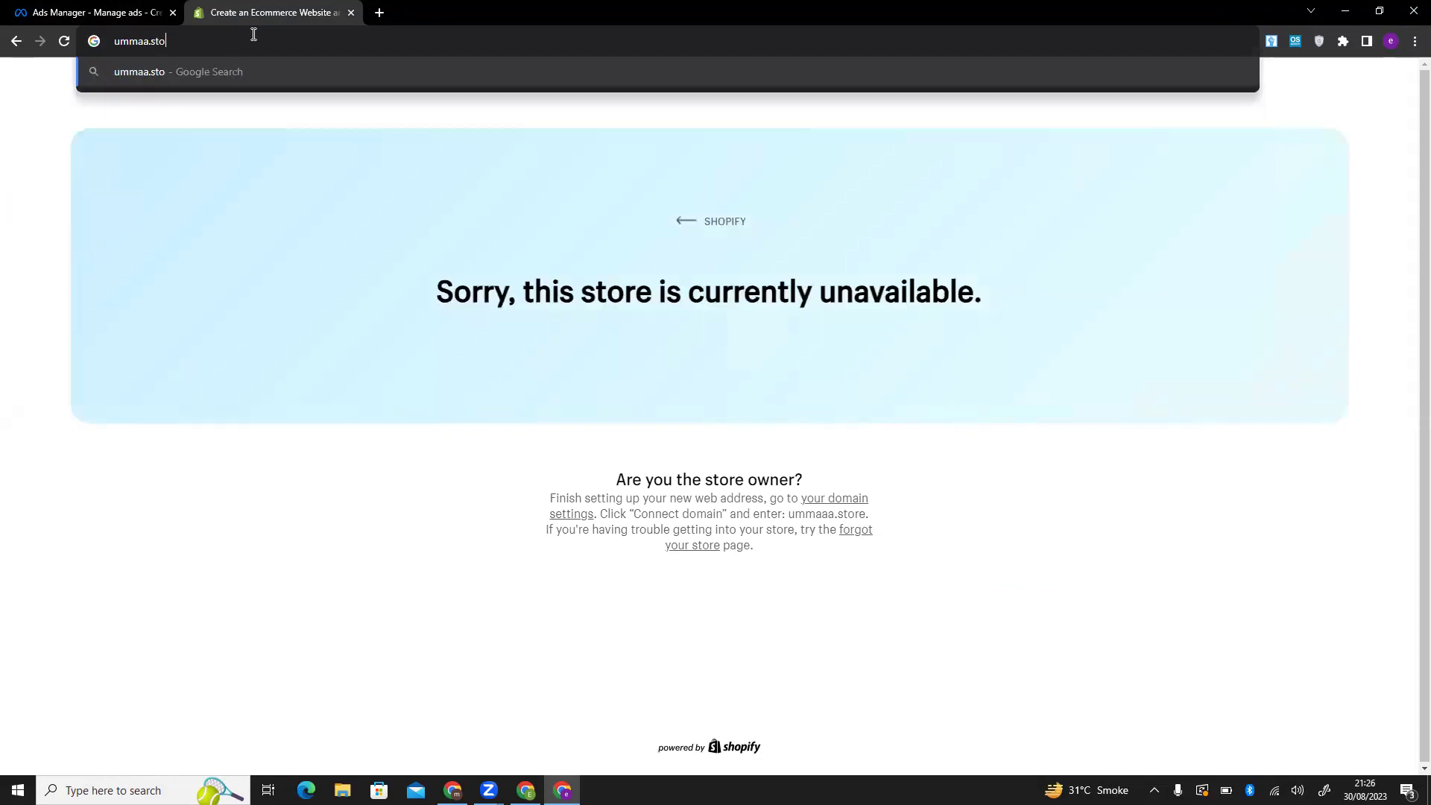
pyautogui.press('Return')
# Open nadeem.store in the same tab and look through its featured products as far as the contact section
pyautogui.click(216, 50)
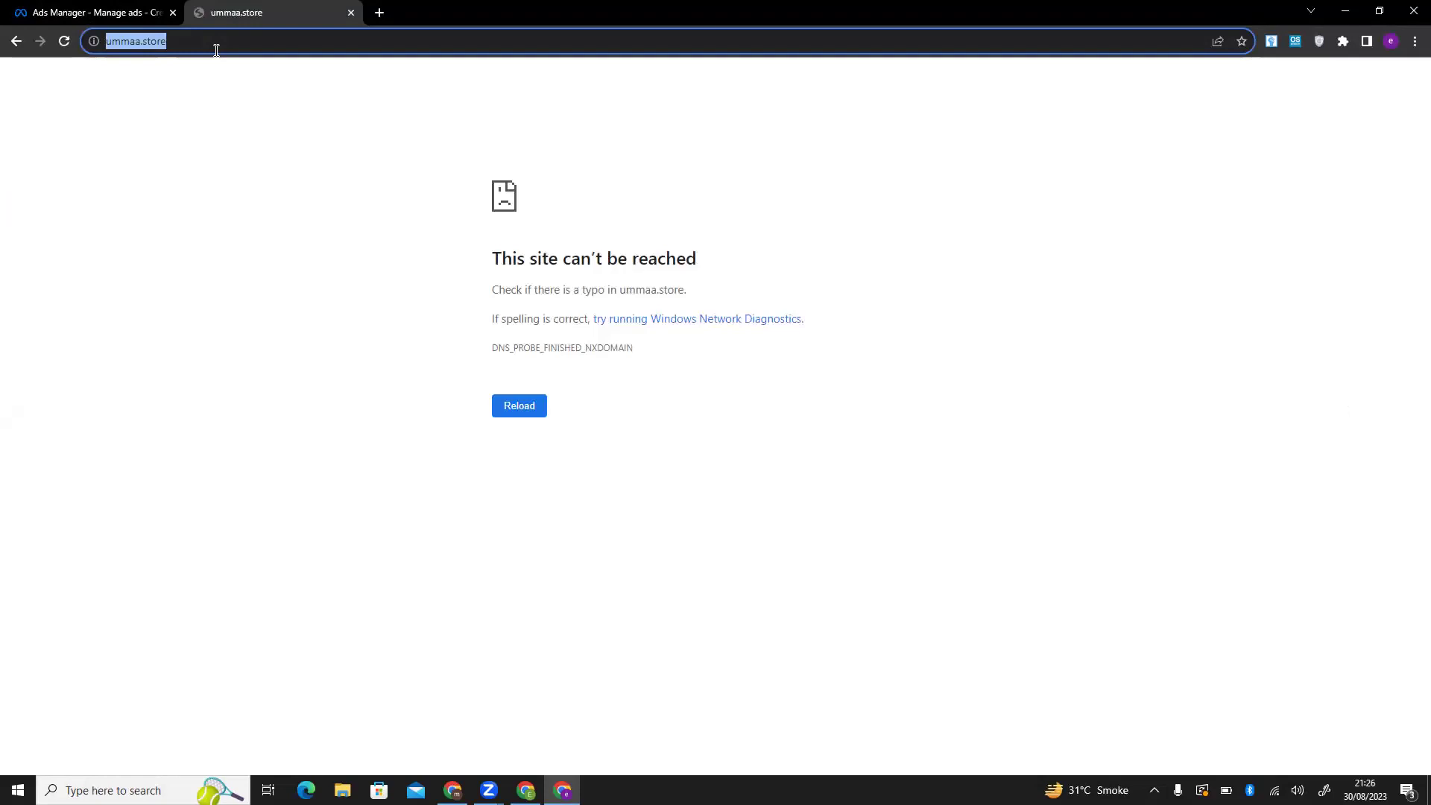
pyautogui.write('ne')
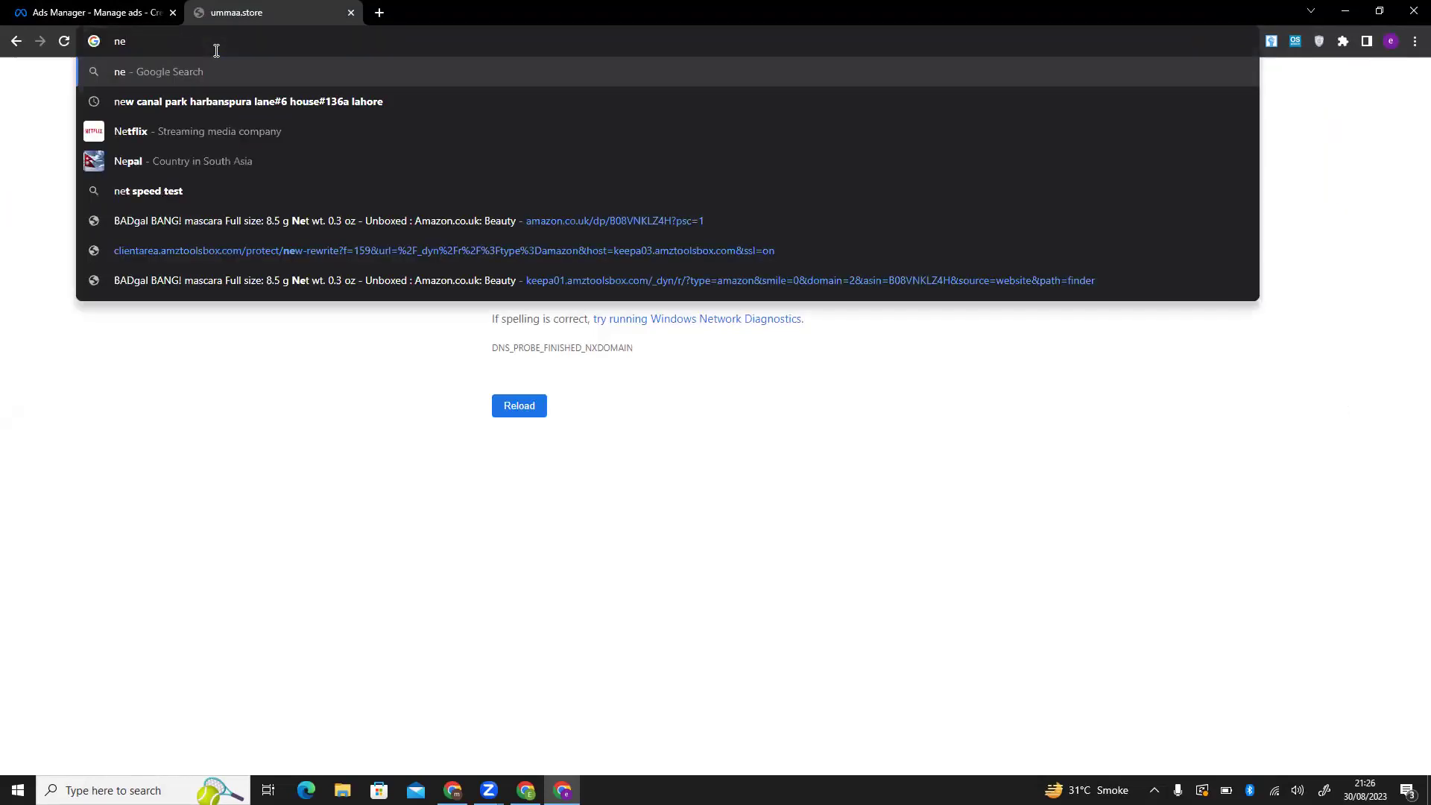
pyautogui.press('BackSpace')
pyautogui.write('adeem.')
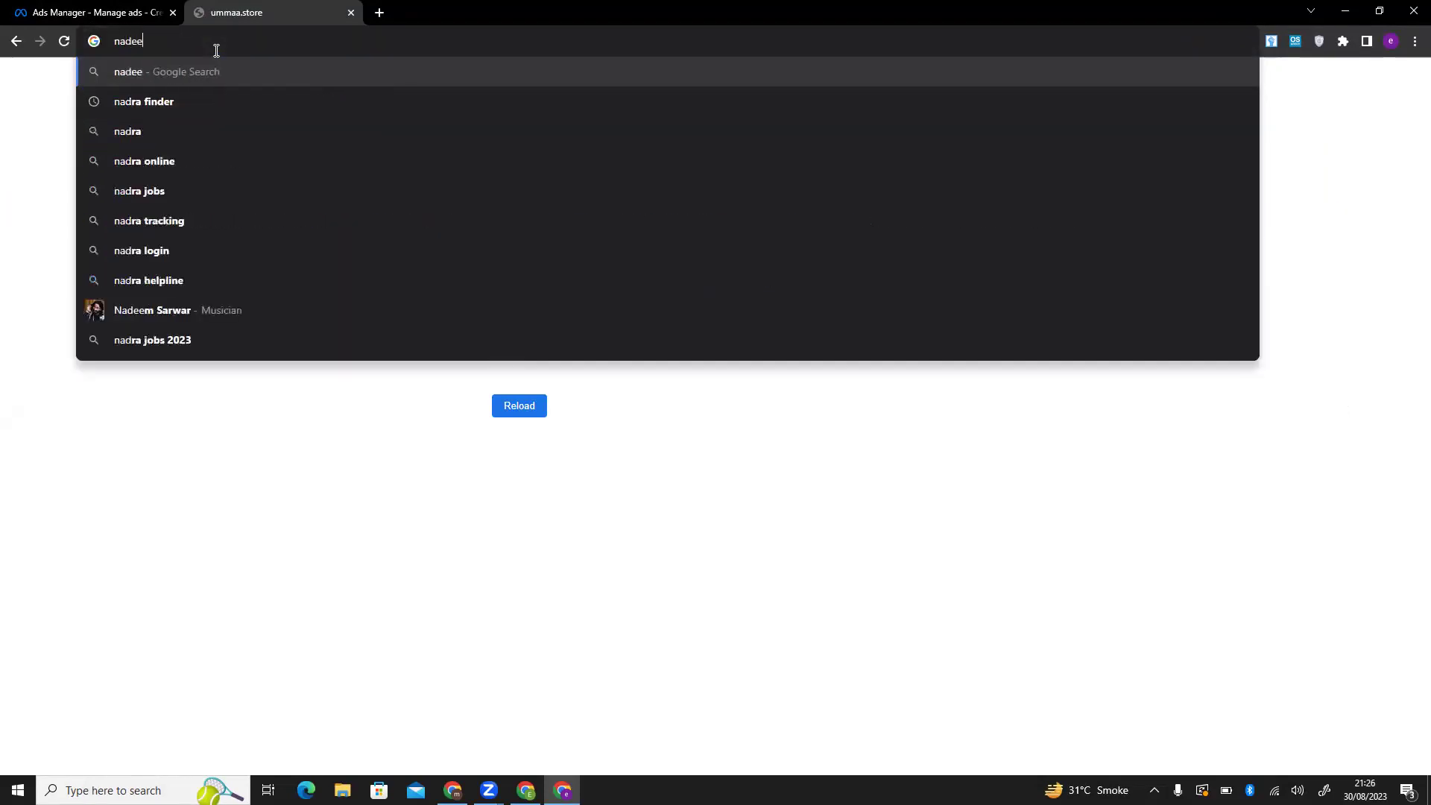
pyautogui.write('store')
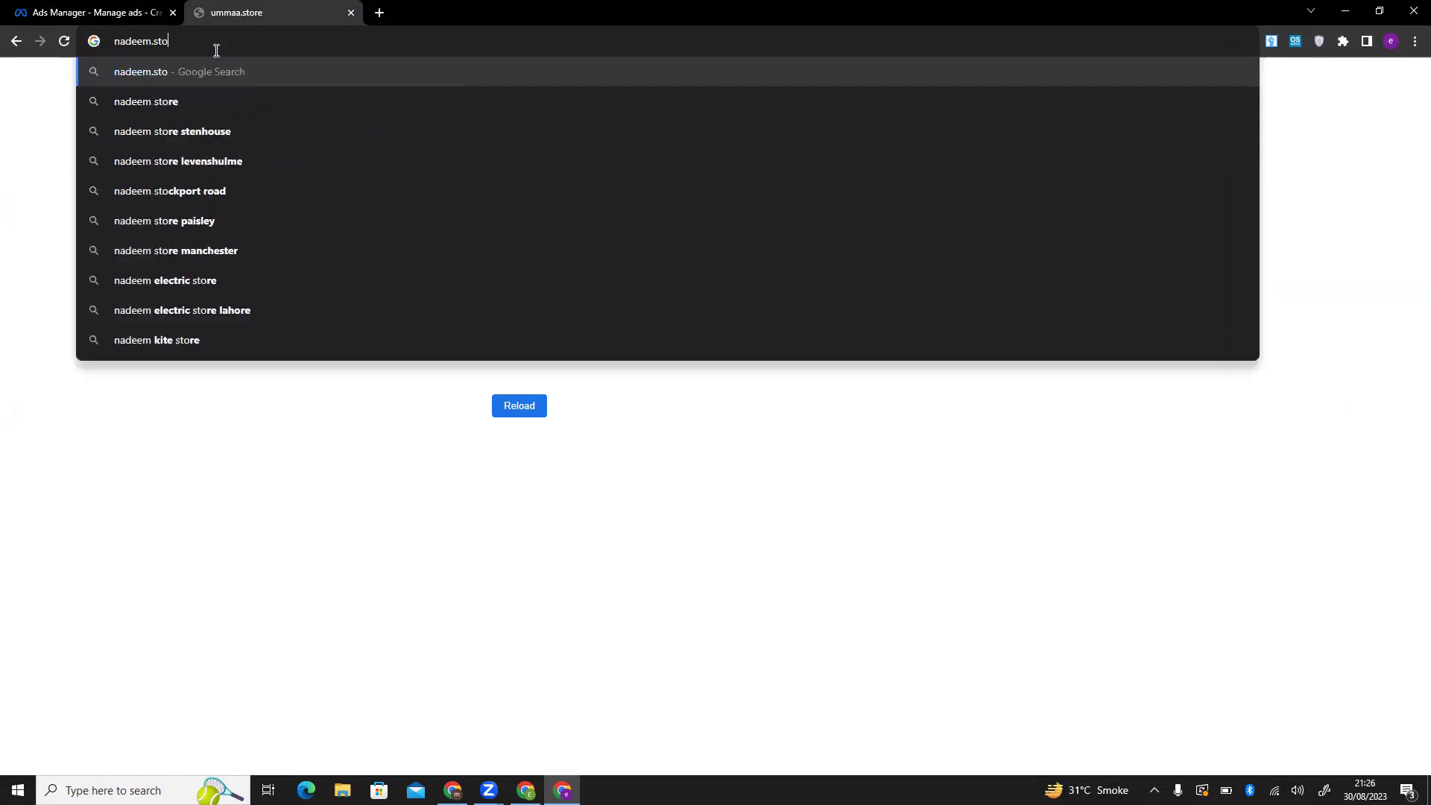
pyautogui.press('Return')
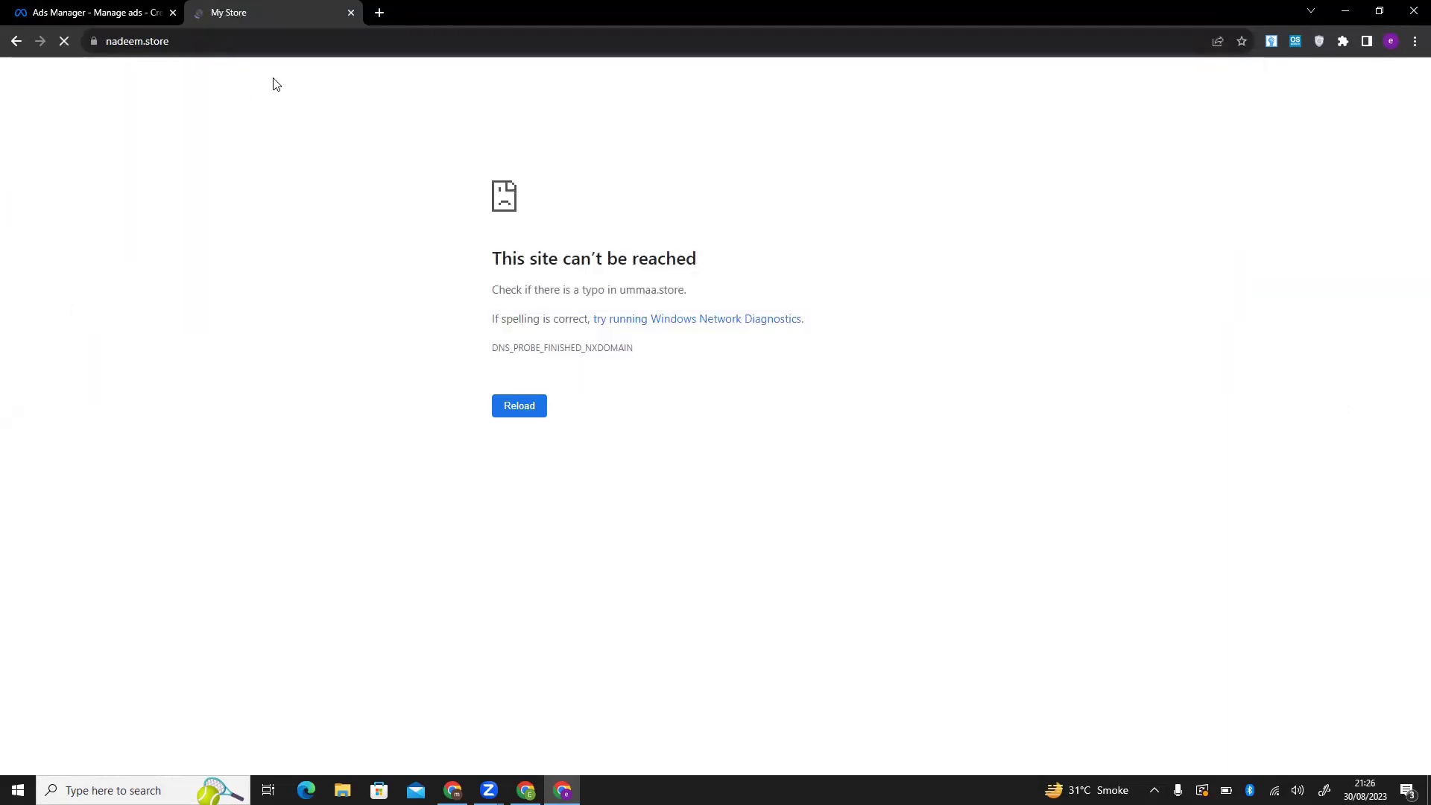
pyautogui.scroll(-2, 336, 194)
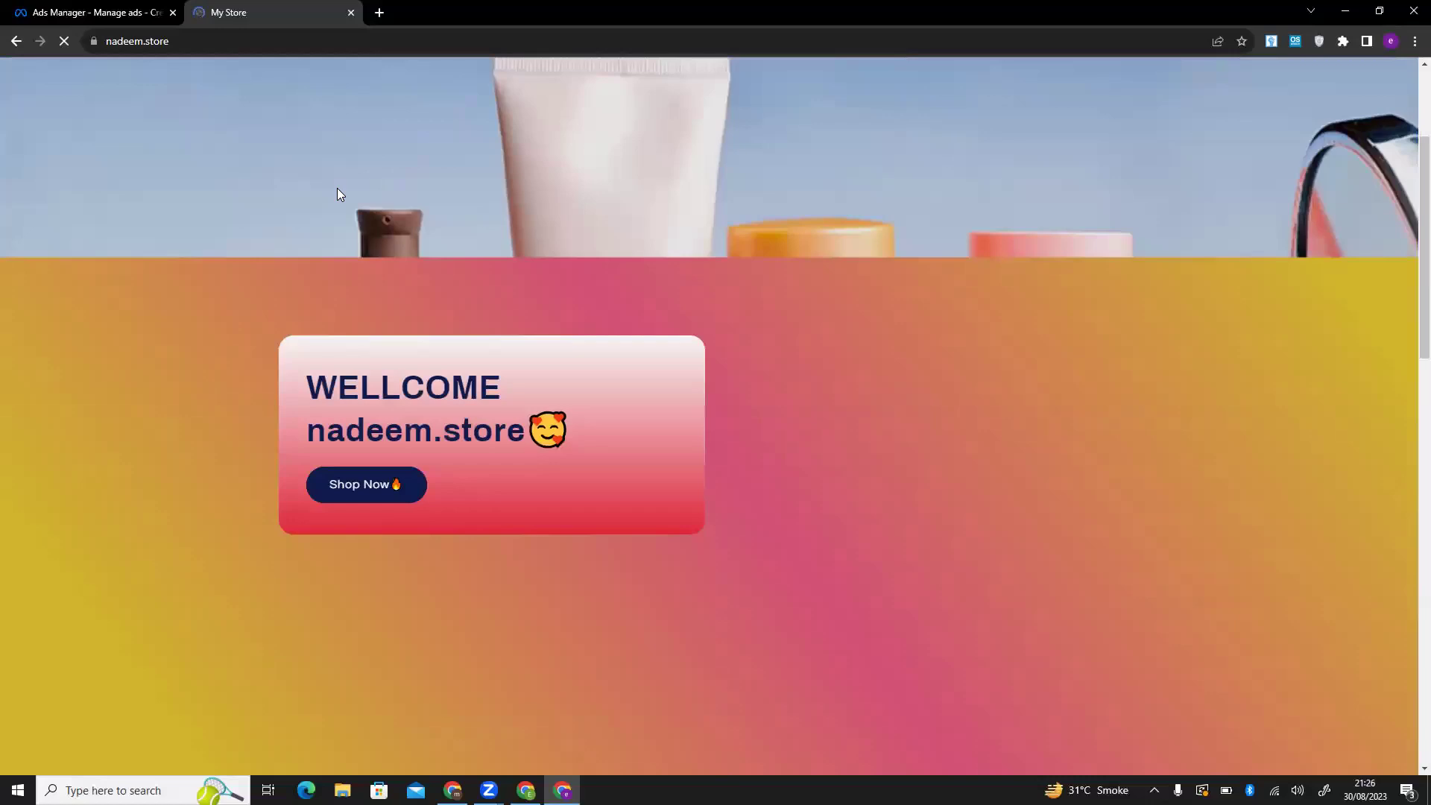
pyautogui.scroll(-5, 324, 235)
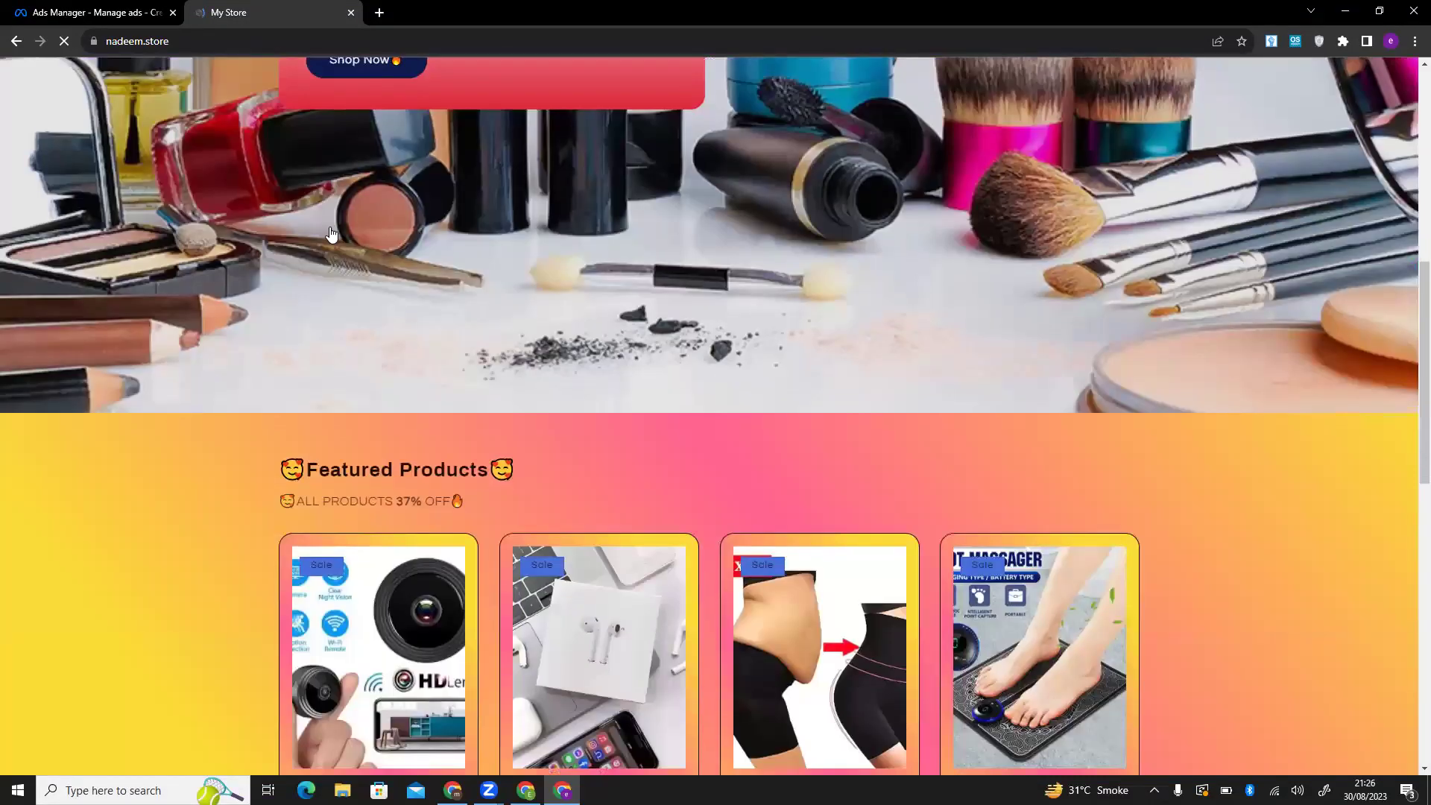
pyautogui.scroll(-11, 332, 234)
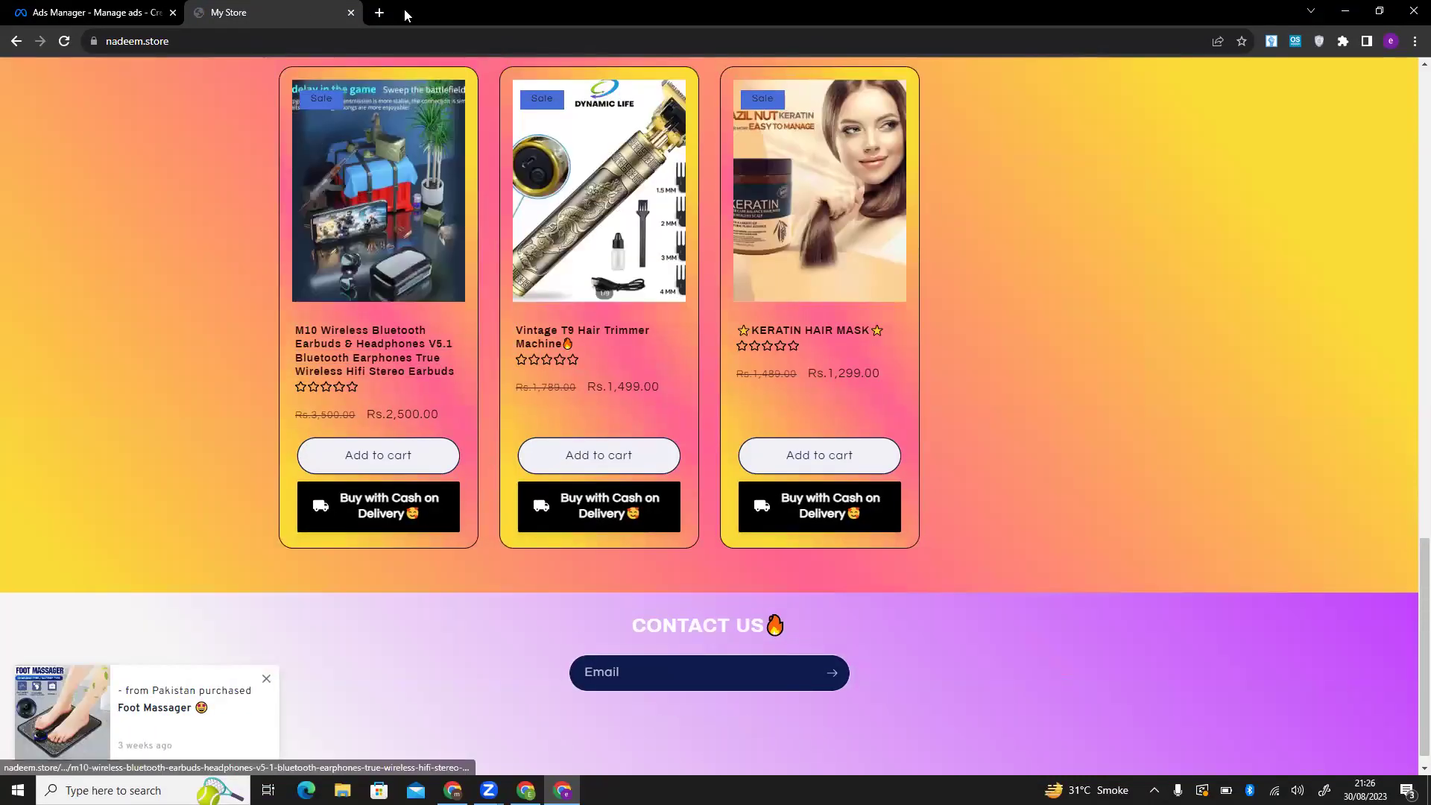
# Search Google for produck.pk in a new tab and open the store's website from the results
pyautogui.click(379, 13)
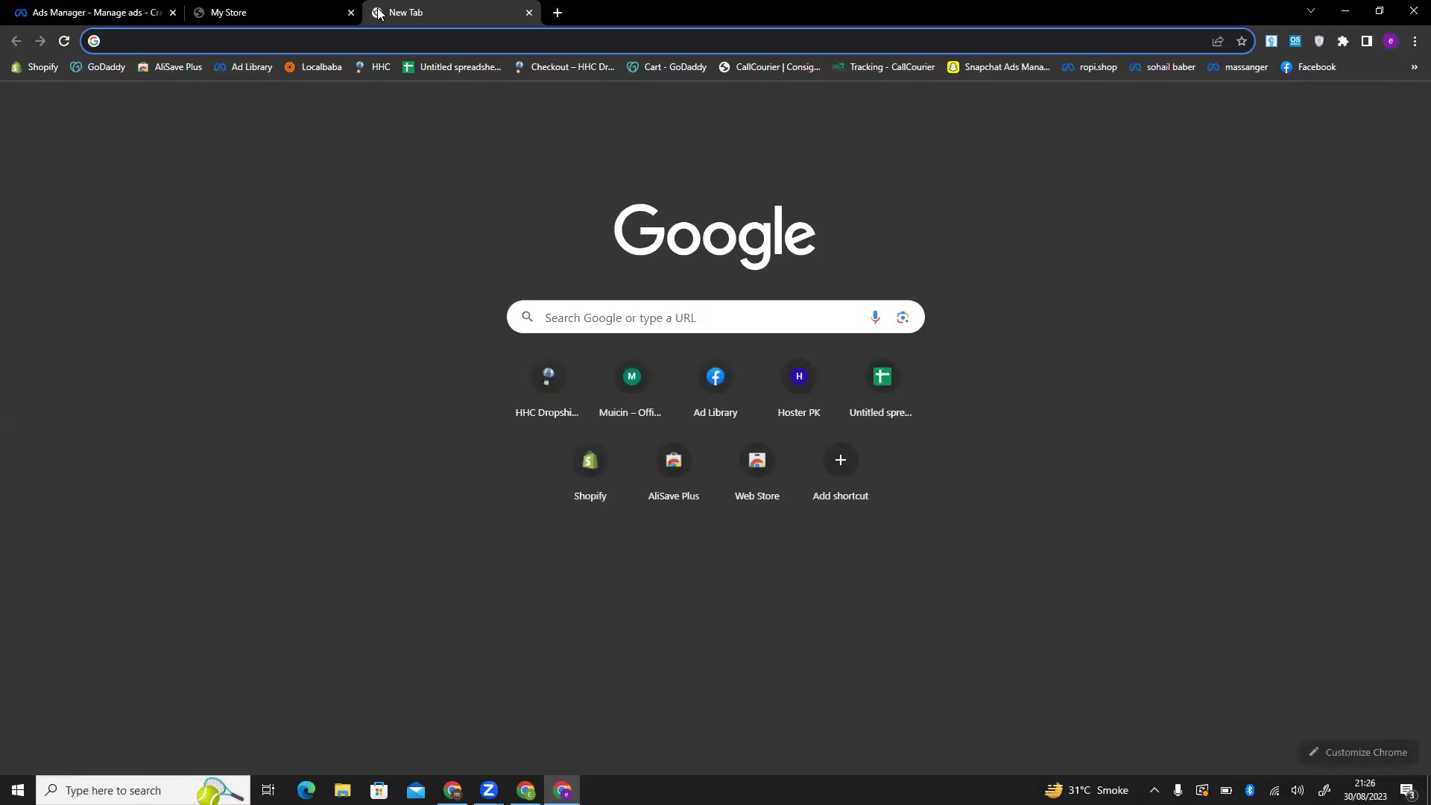
pyautogui.write('produ')
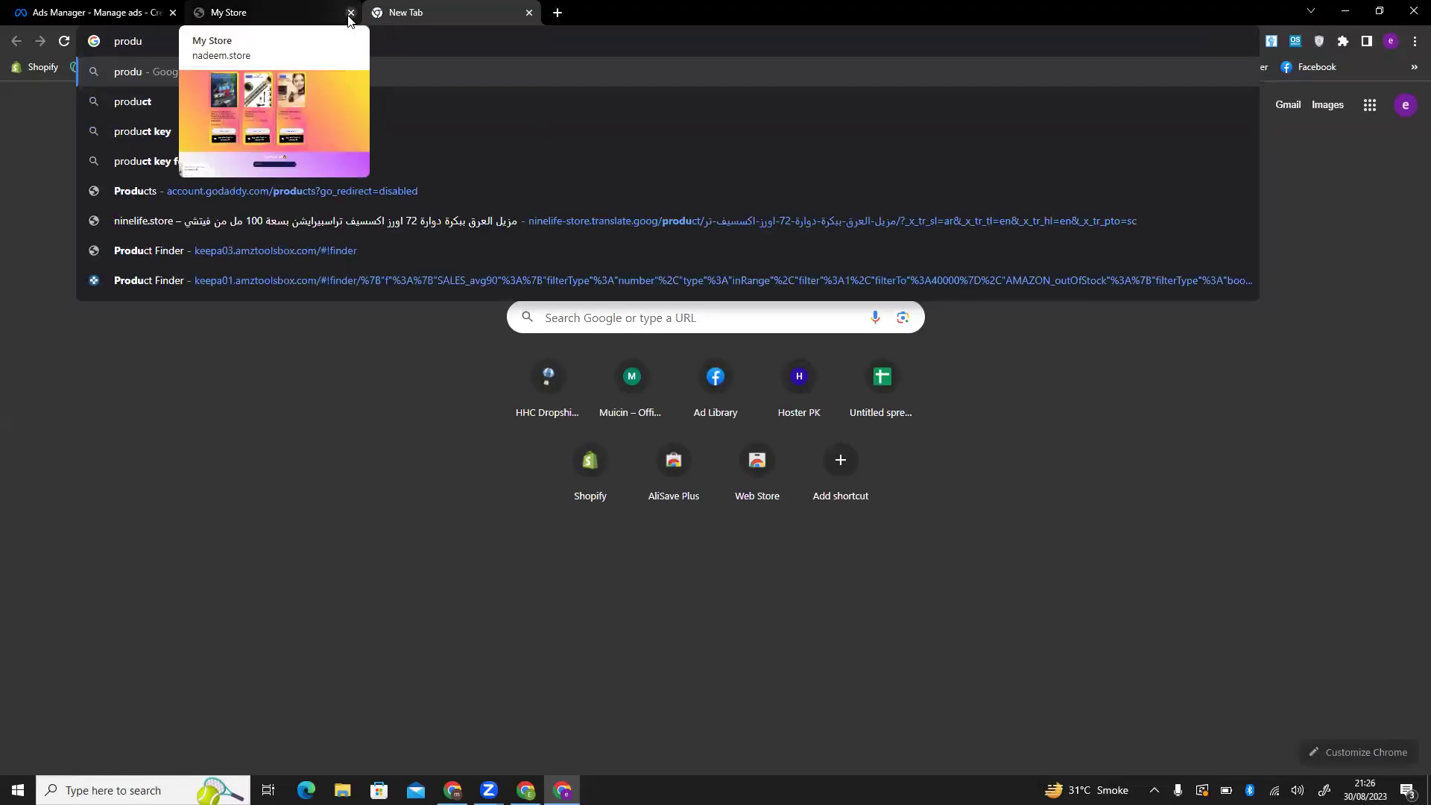
pyautogui.write('ck.pk')
pyautogui.press('Return')
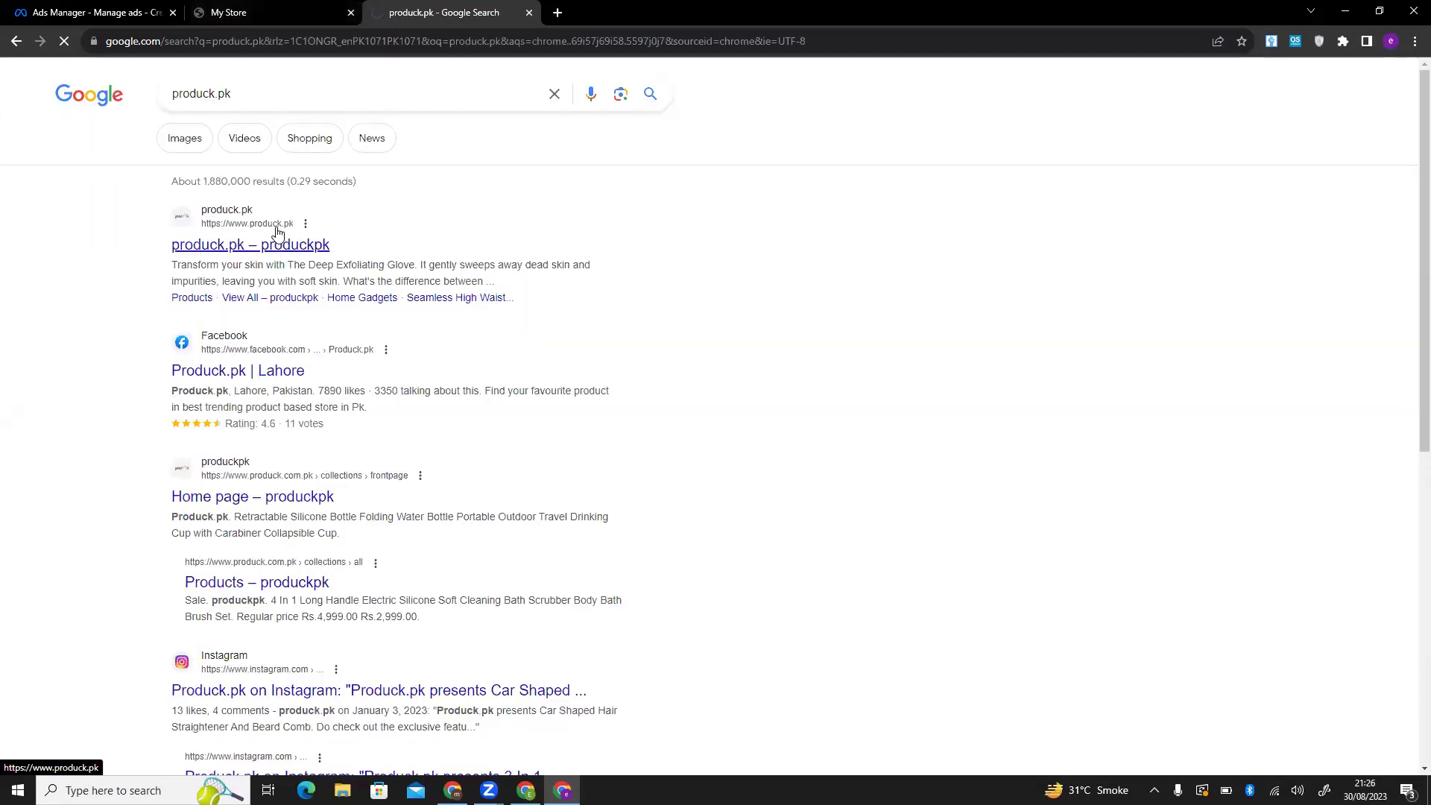
pyautogui.click(277, 234)
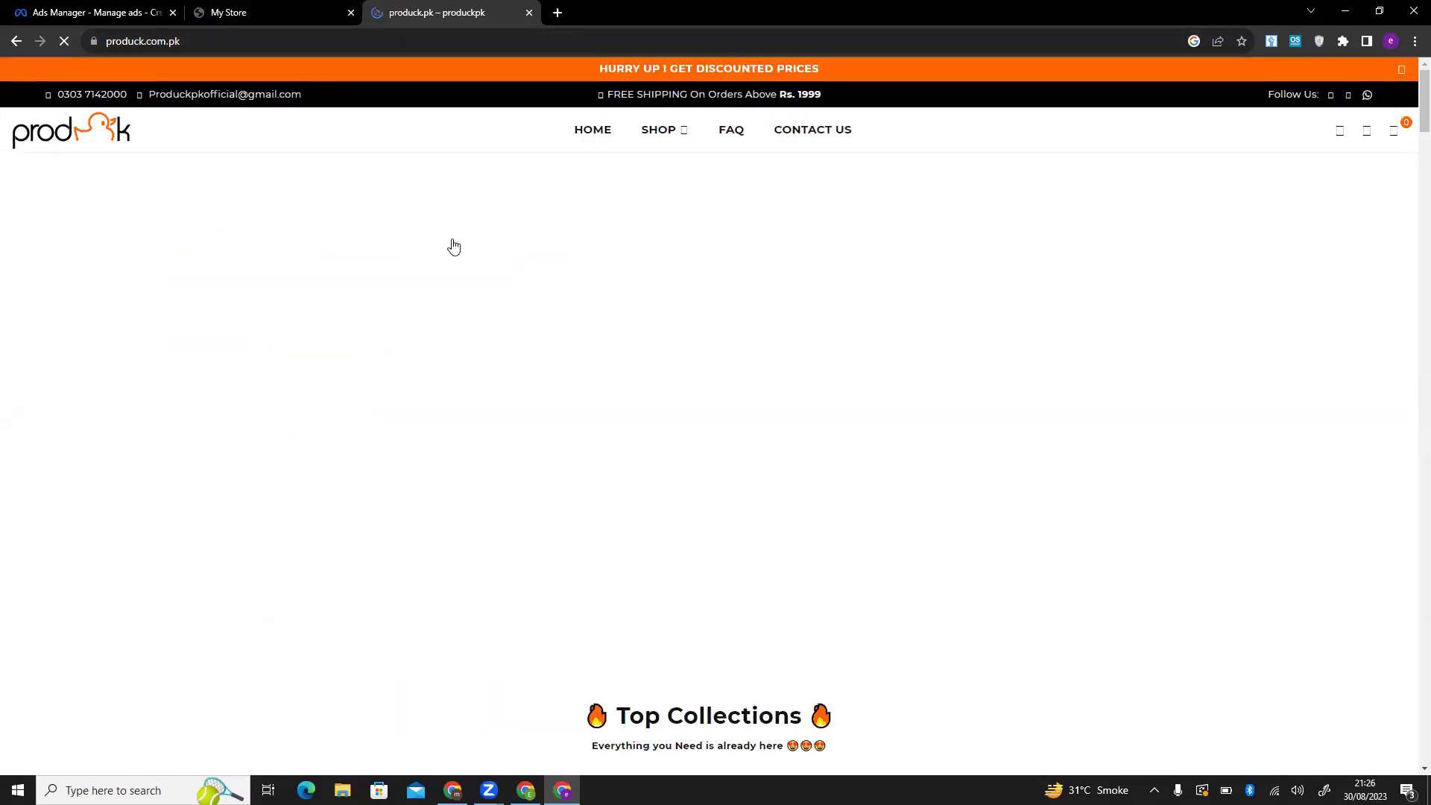
# Compare the nadeem.store and Produck storefronts and inspect the domain ending in Produck's web address
pyautogui.click(280, 9)
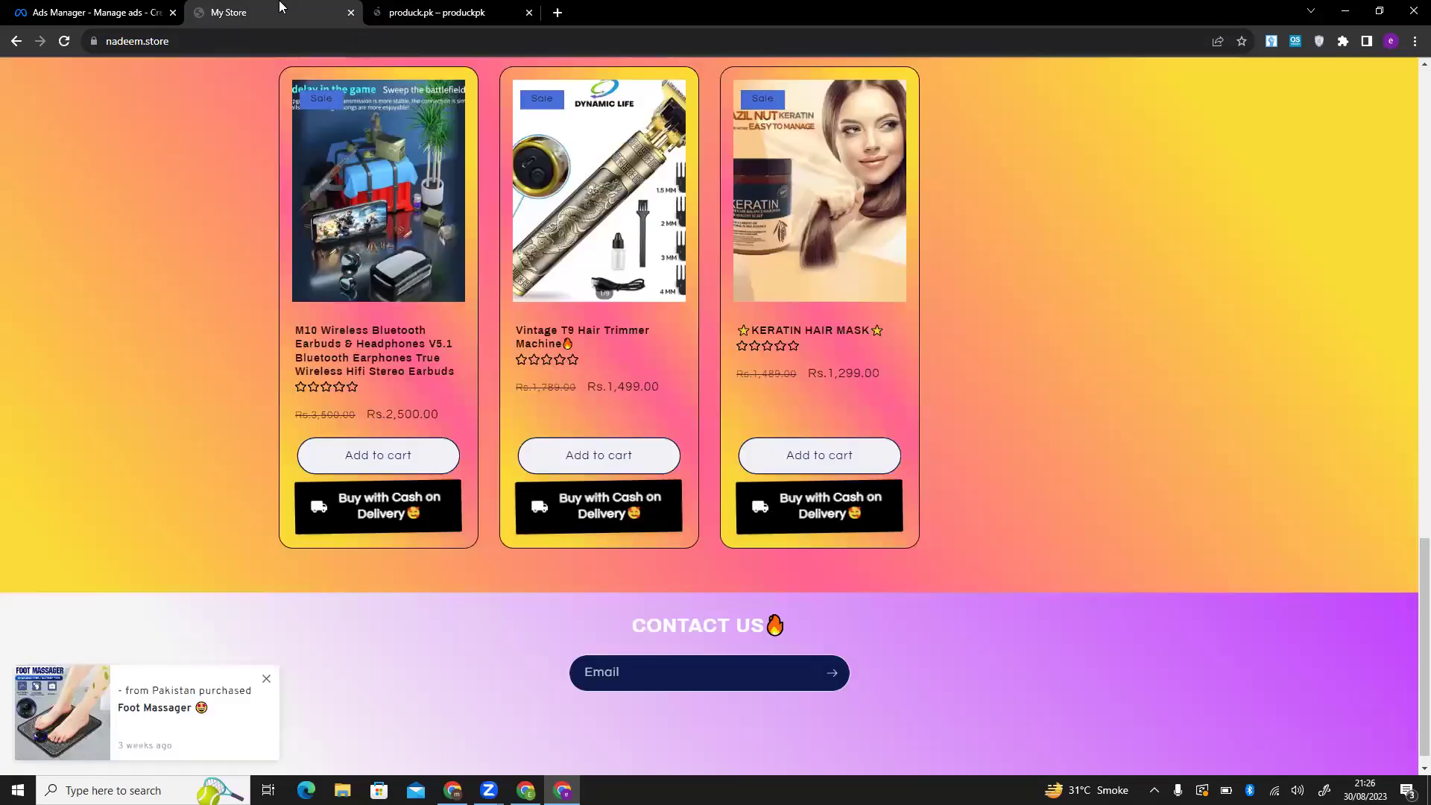
pyautogui.hotkey('ctrl', 'Tab')
pyautogui.hotkey('ctrl', 'shift', 'Tab')
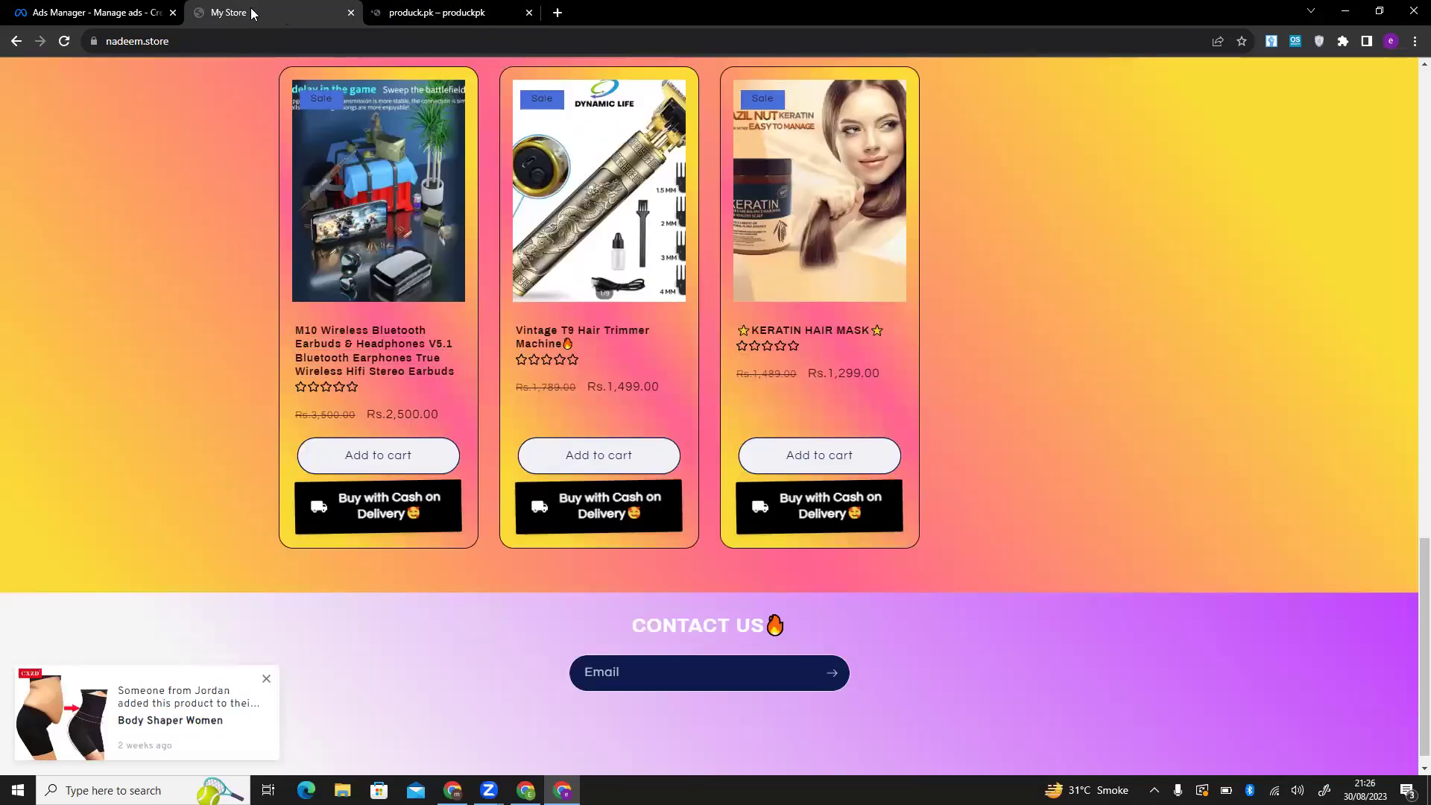
pyautogui.click(413, 8)
pyautogui.click(184, 41)
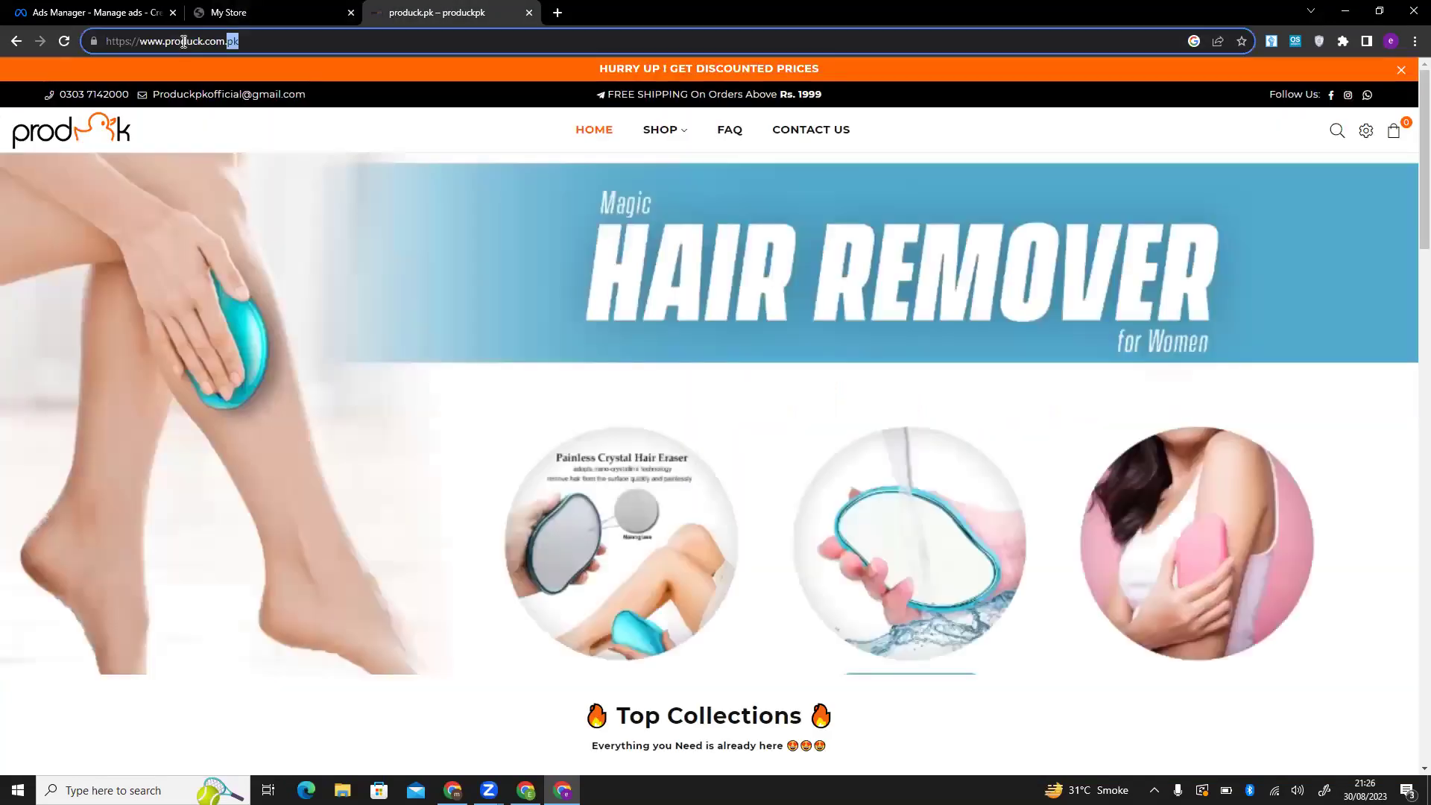
# Review the whole nadeem.store product listing and return to the Produck homepage for comparison
pyautogui.hotkey('ctrl', 'shift', 'Tab')
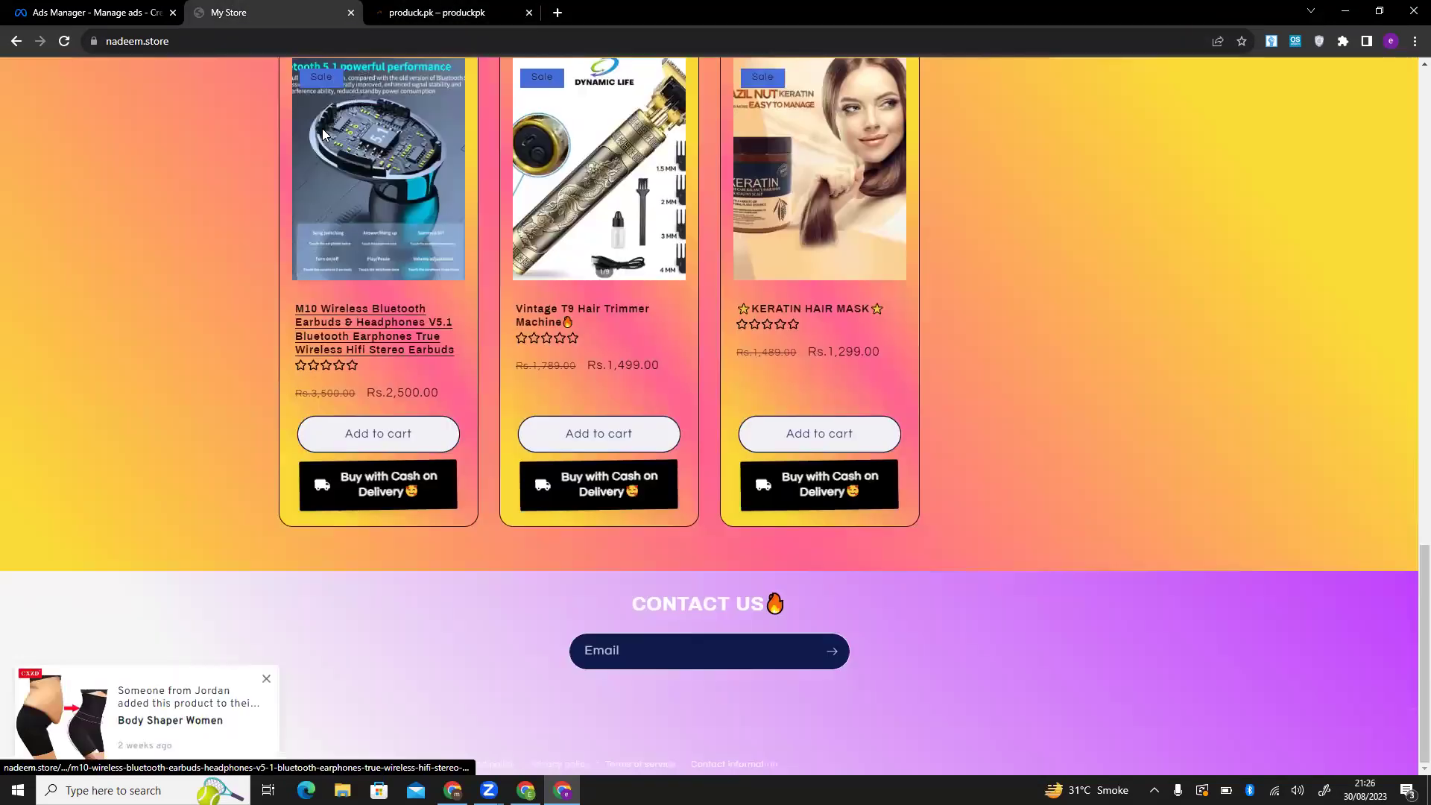
pyautogui.scroll(10, 310, 226)
pyautogui.scroll(-4, 298, 276)
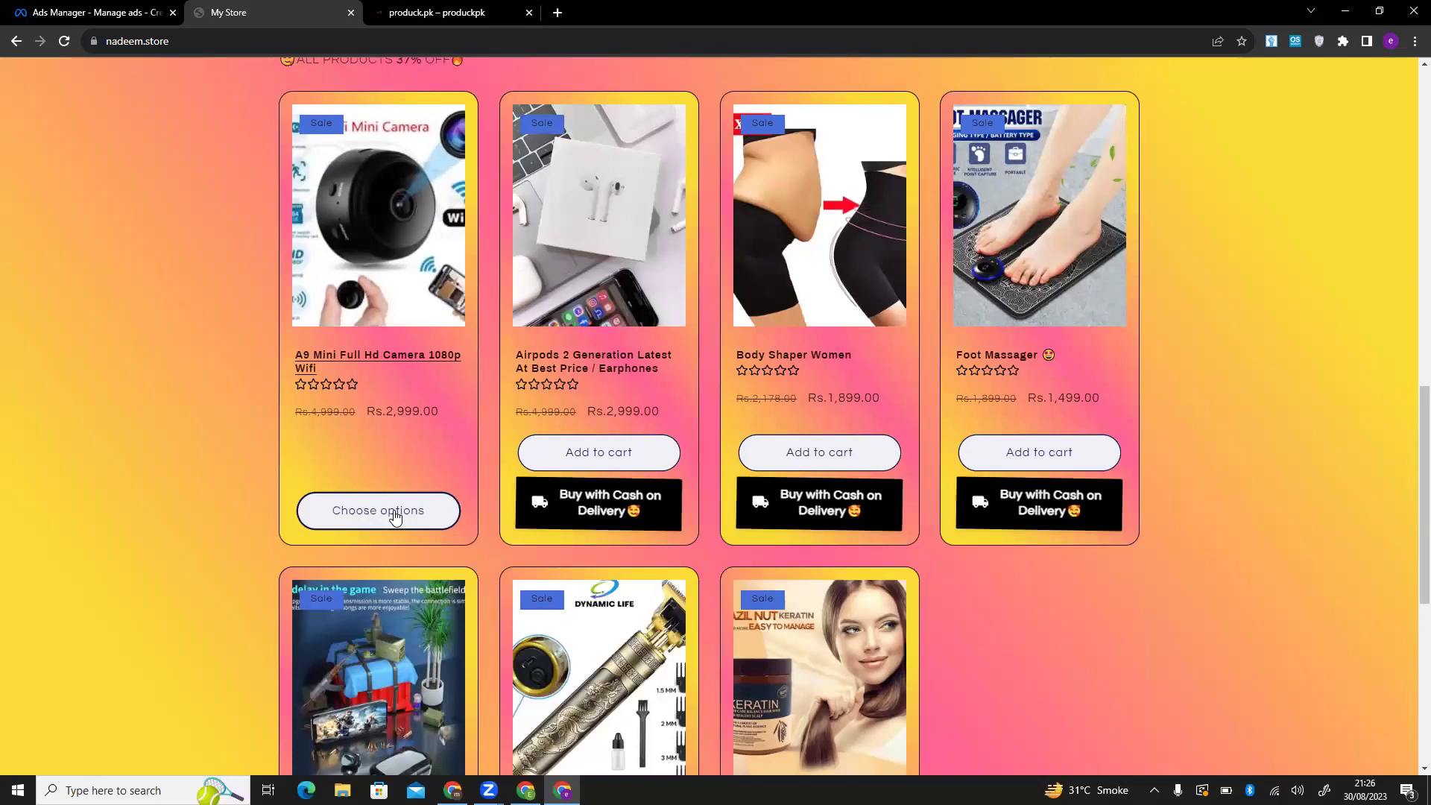
pyautogui.scroll(10, 395, 514)
pyautogui.scroll(-15, 395, 514)
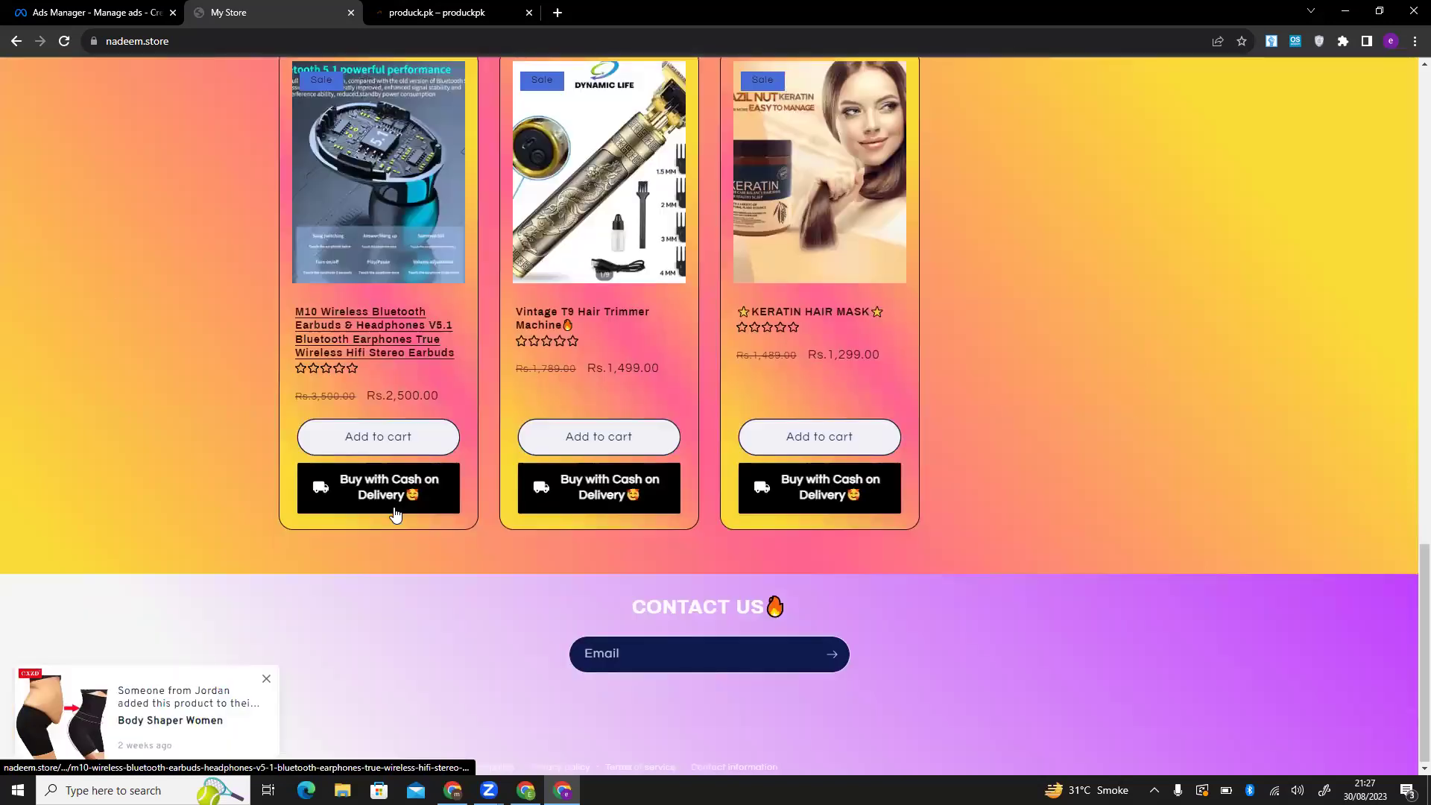
pyautogui.scroll(-1, 395, 515)
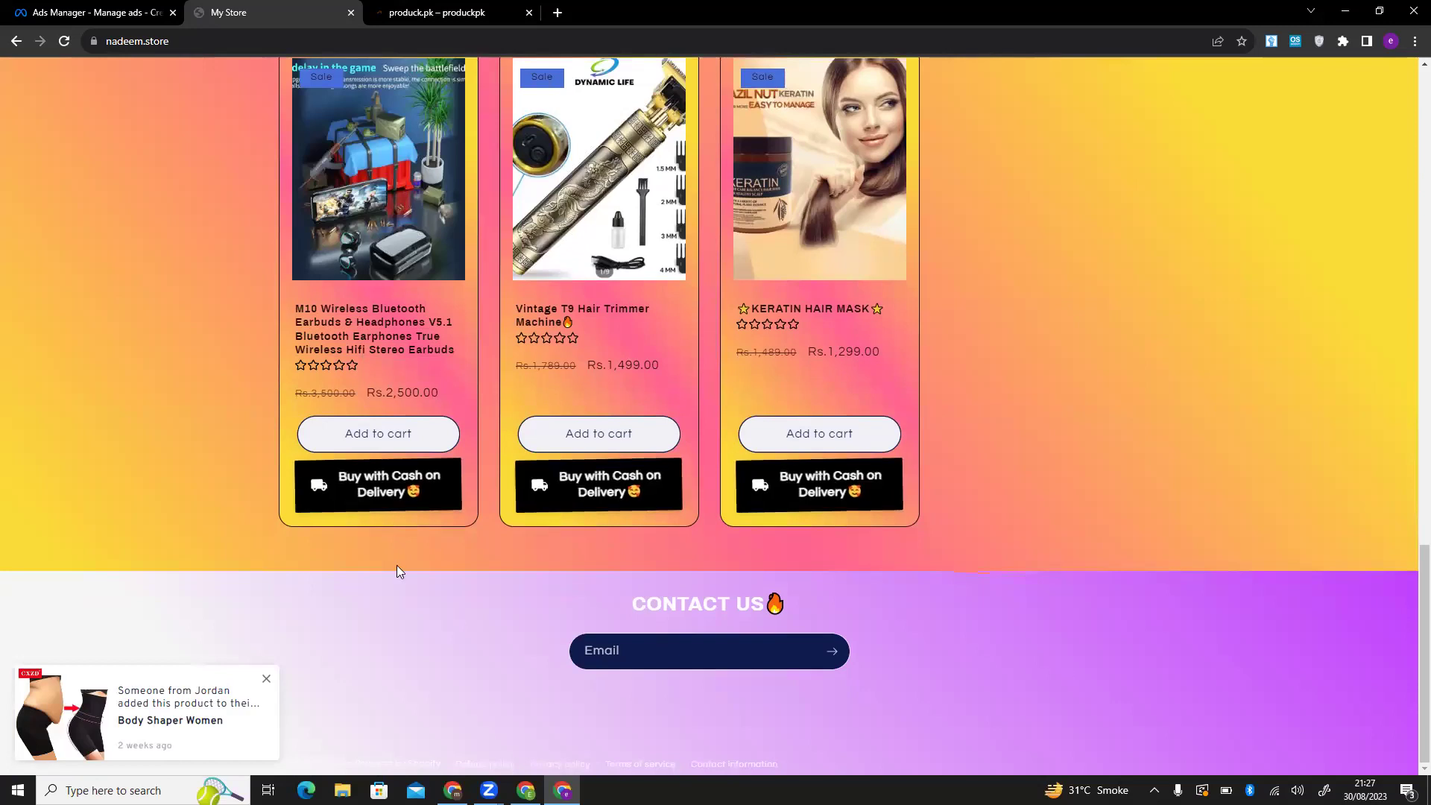
pyautogui.hotkey('ctrl', 'Tab')
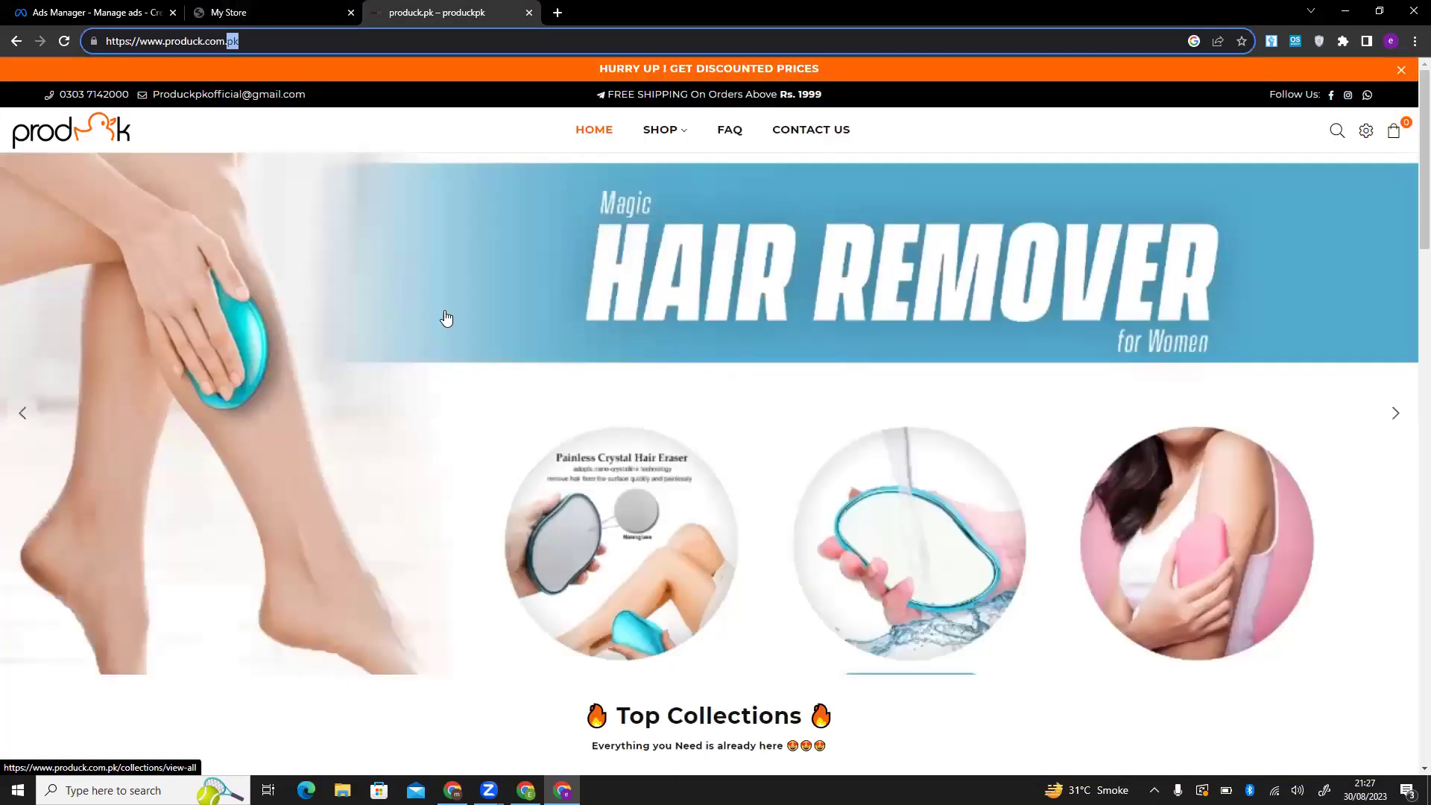